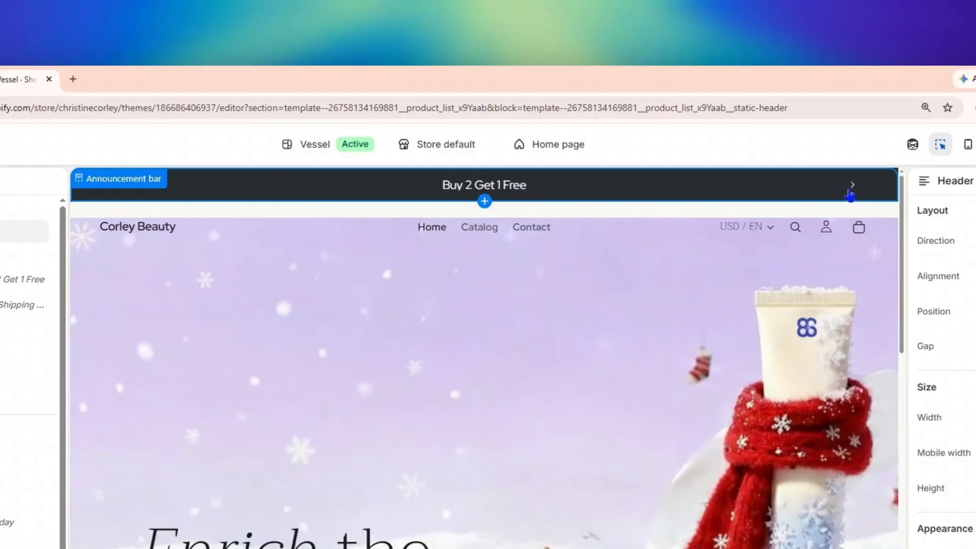
Cycle through the messages in the theme's announcement bar preview
click(852, 192)
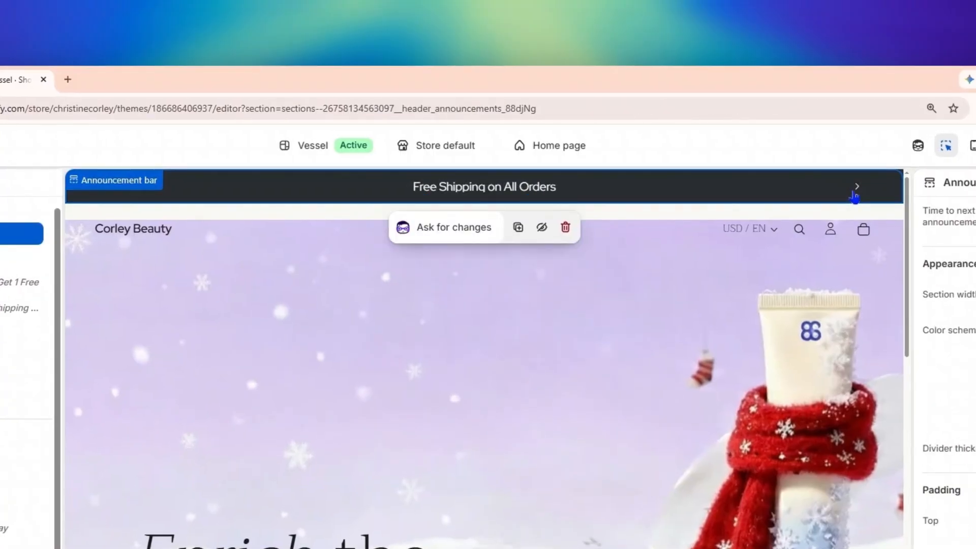
click(856, 194)
click(844, 196)
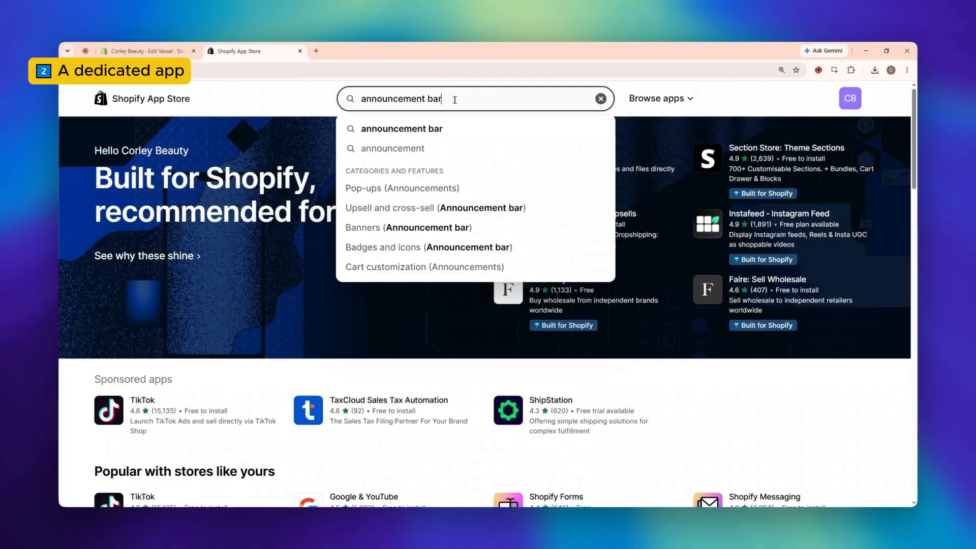
Search the Shopify App Store for "announcement bar" apps
key(Return)
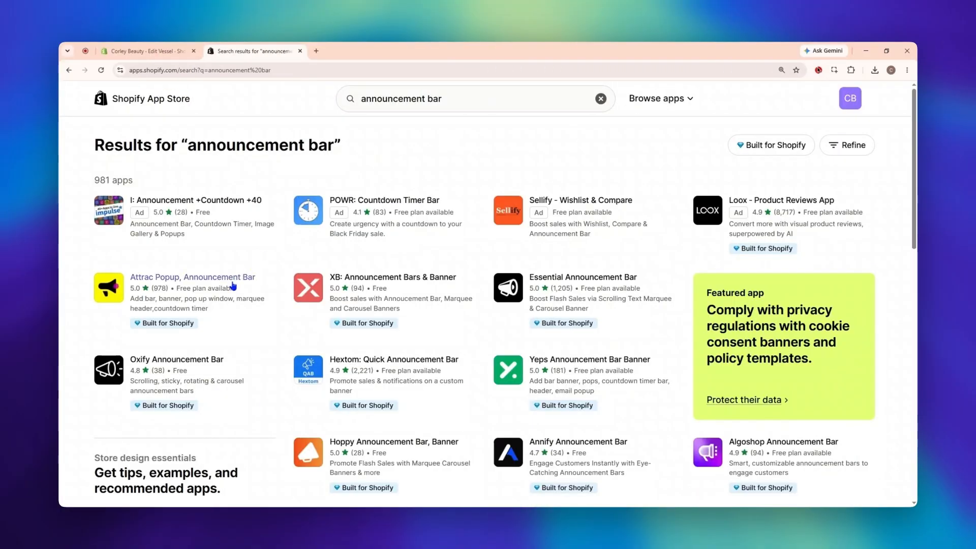
click(508, 309)
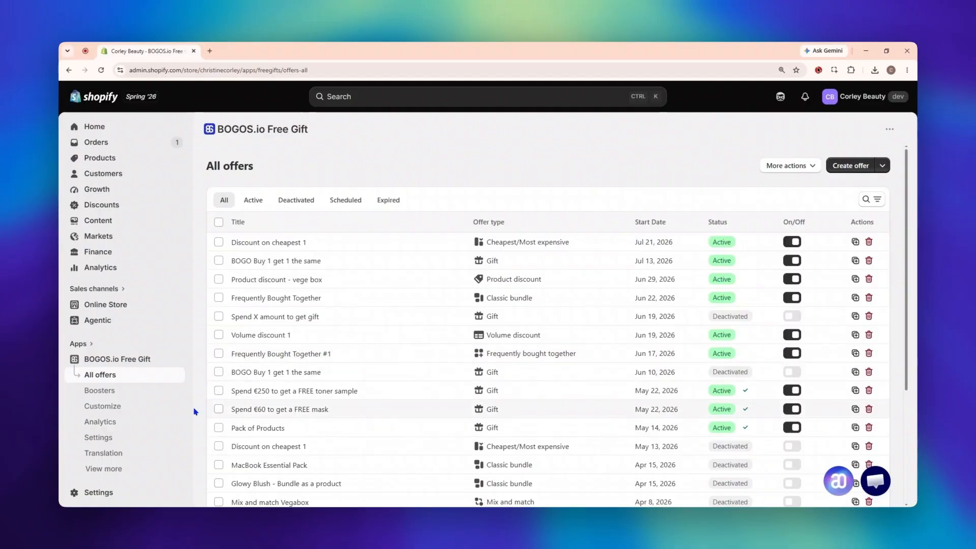
Open the existing Announcement bar #1 booster in BOGOS.io Free Gift and try its Marquee and Slider display modes
click(159, 397)
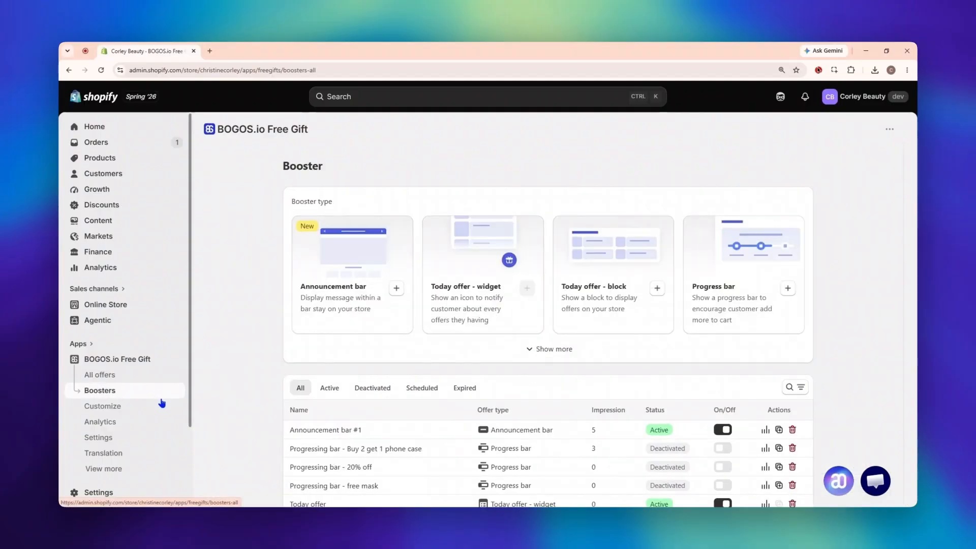
click(373, 432)
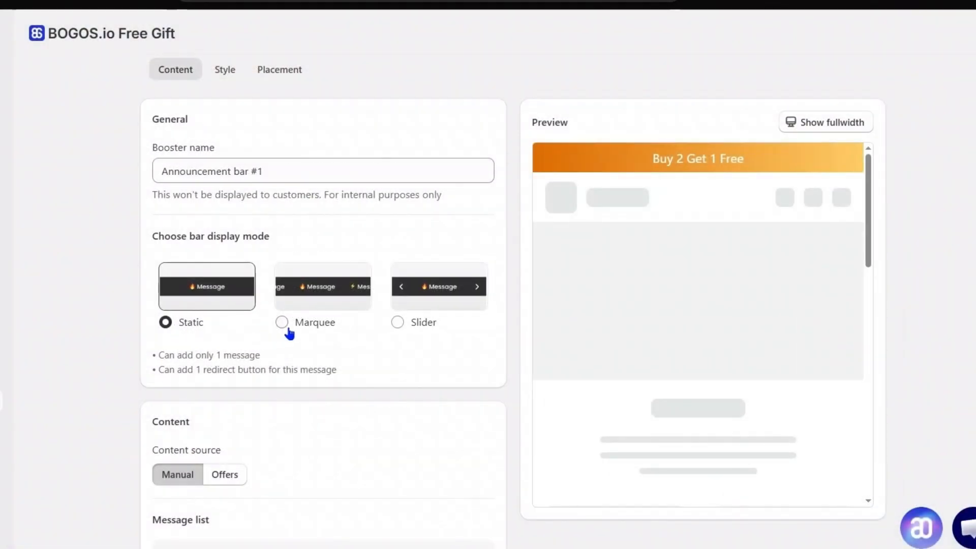
click(288, 329)
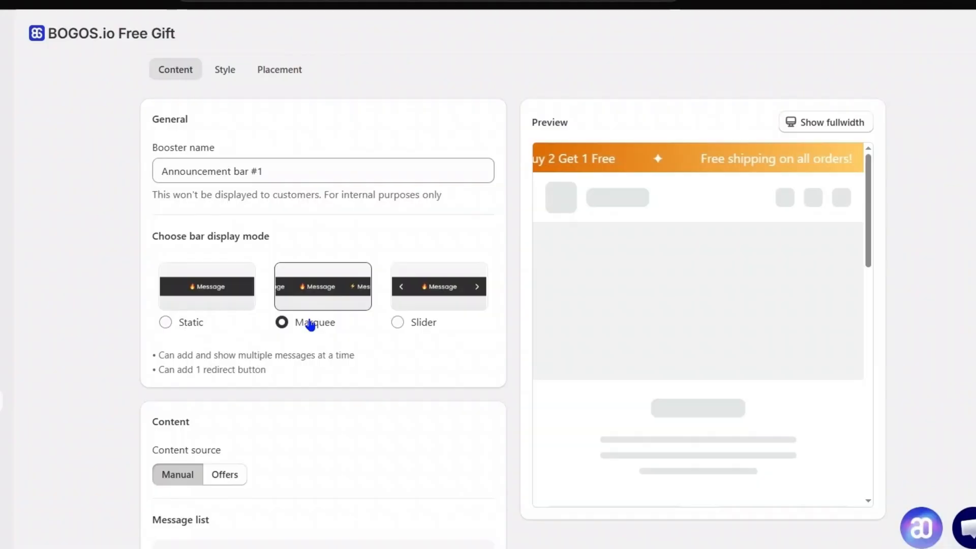
click(425, 324)
Look through the style and placement settings of the Announcement bar #1 booster
click(224, 71)
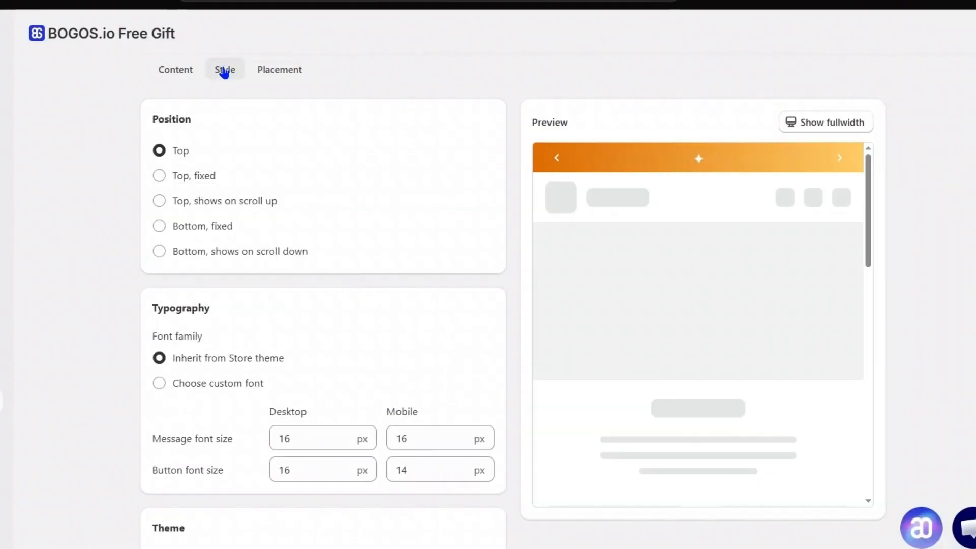
click(282, 73)
click(242, 190)
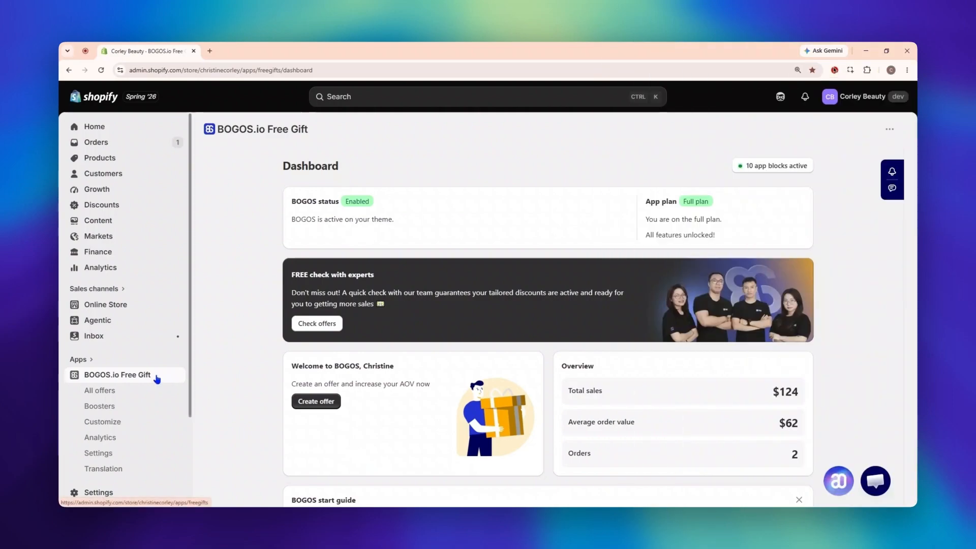
Create a new announcement bar booster named "Announcement bar demo" and check its full-width preview
click(144, 414)
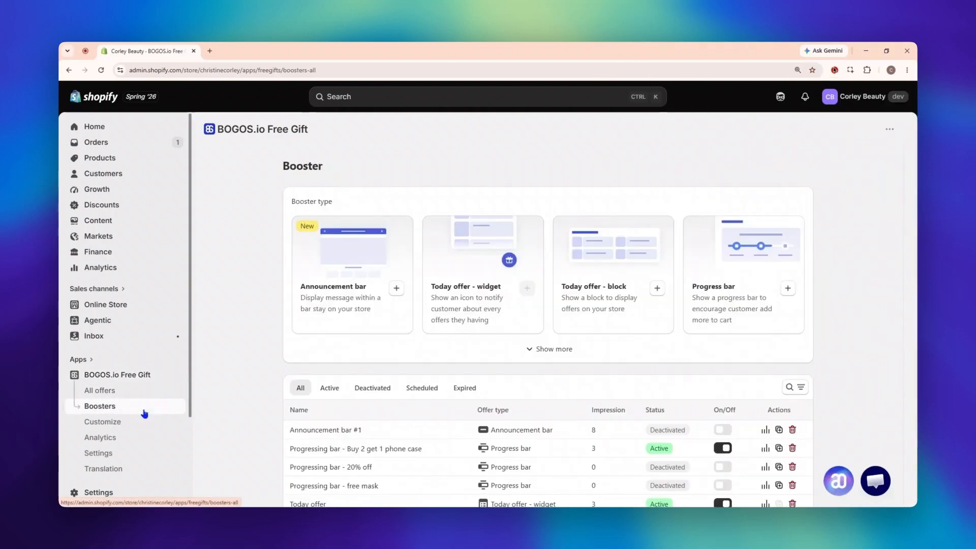
click(397, 289)
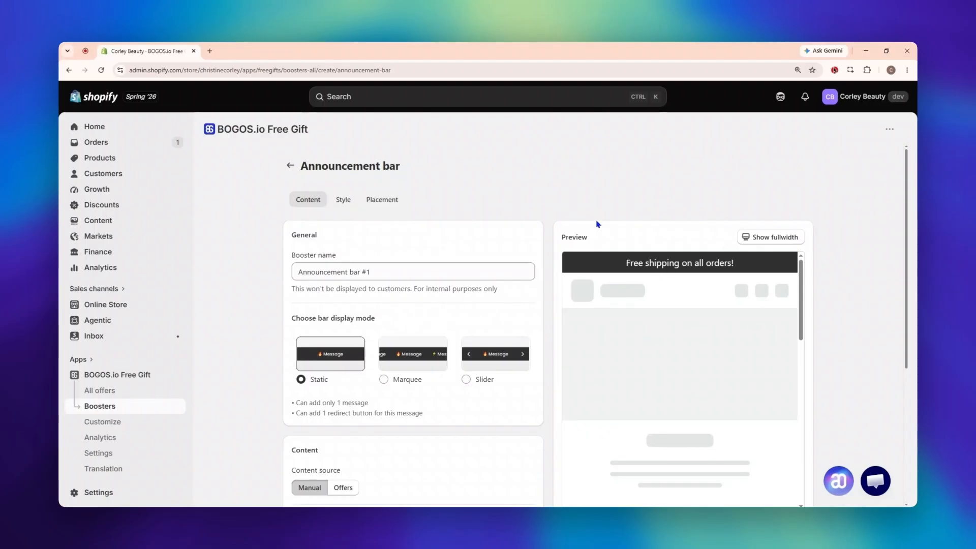
click(783, 238)
scroll(781, 261, down, 4)
scroll(781, 262, up, 4)
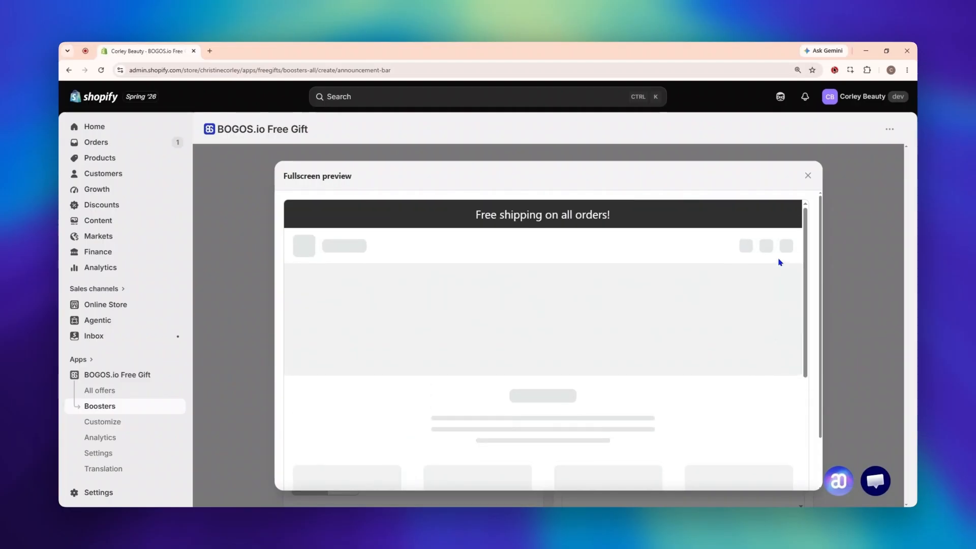
click(808, 178)
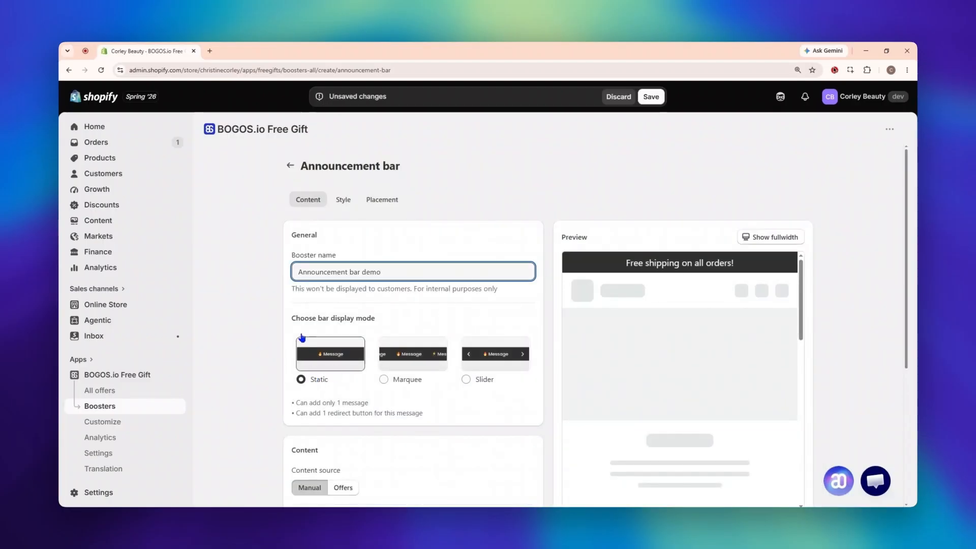
Try the Marquee option and set the bar display mode to Slider
drag(292, 318, 371, 318)
click(383, 323)
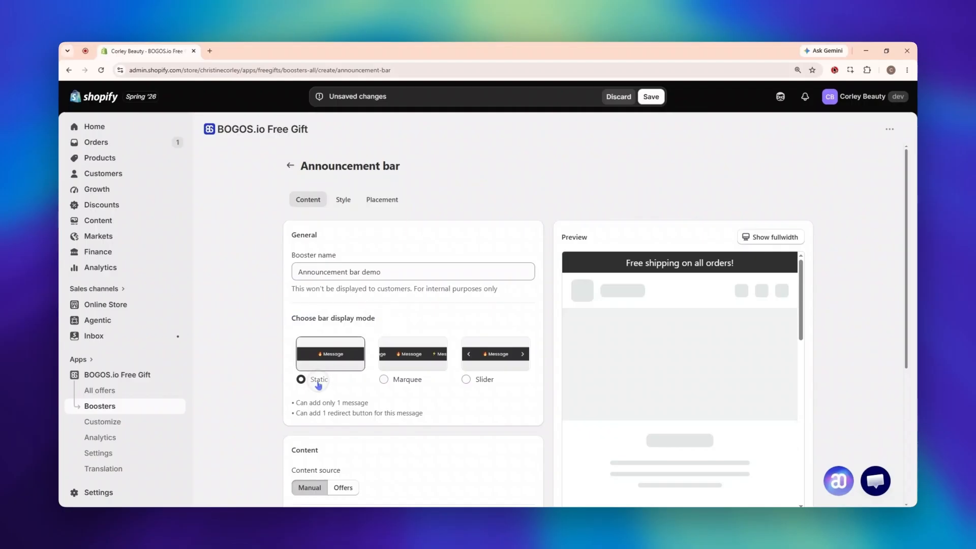
click(388, 382)
click(481, 383)
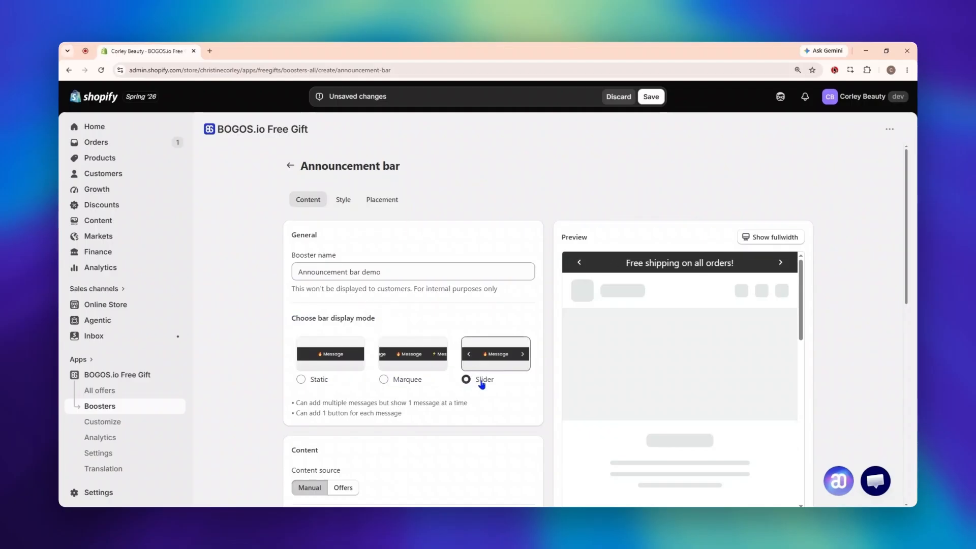
Use Manual as the slider's content source and enter "Spend $200, Get a Free Gift" as Message 1
scroll(488, 383, down, 5)
click(426, 346)
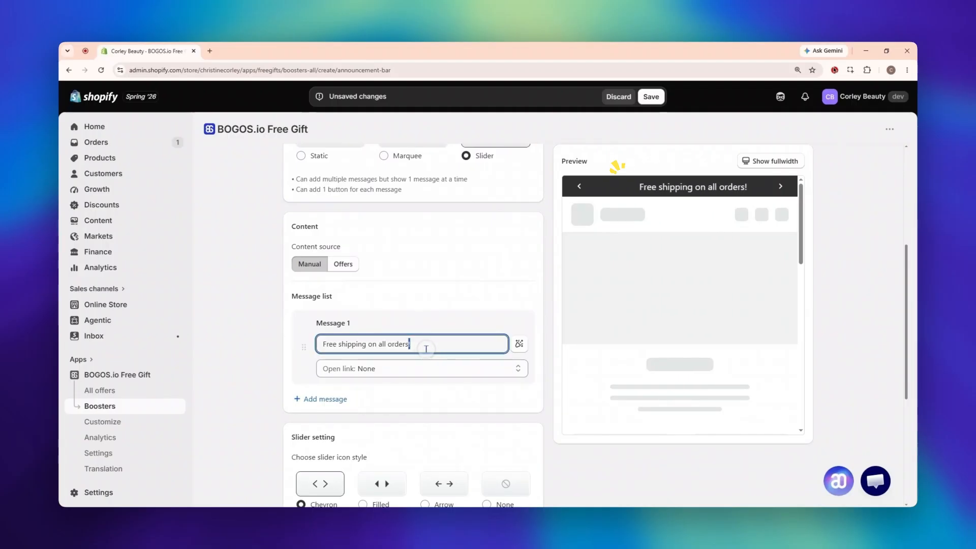
key(ctrl+a)
text(Spend $200, Get a Free Gift)
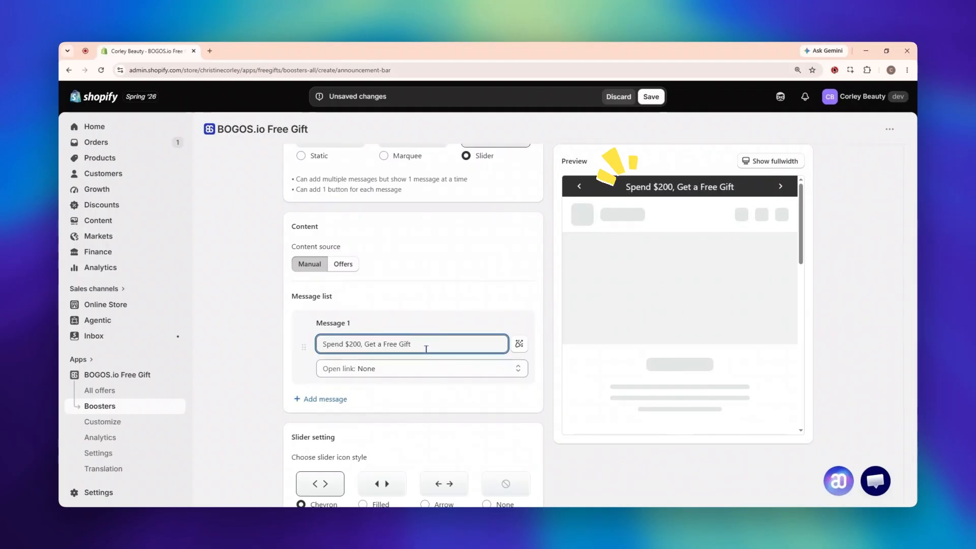
double_click(316, 246)
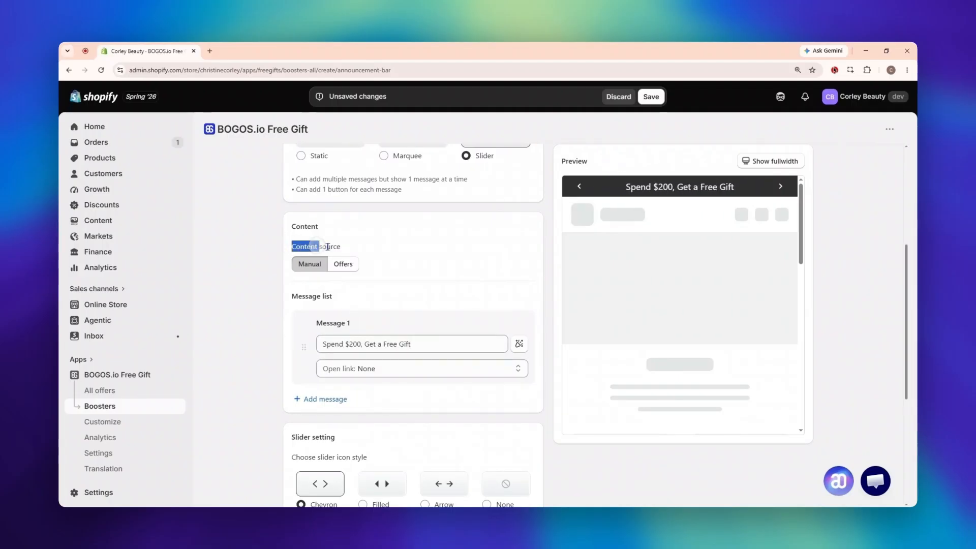
click(312, 267)
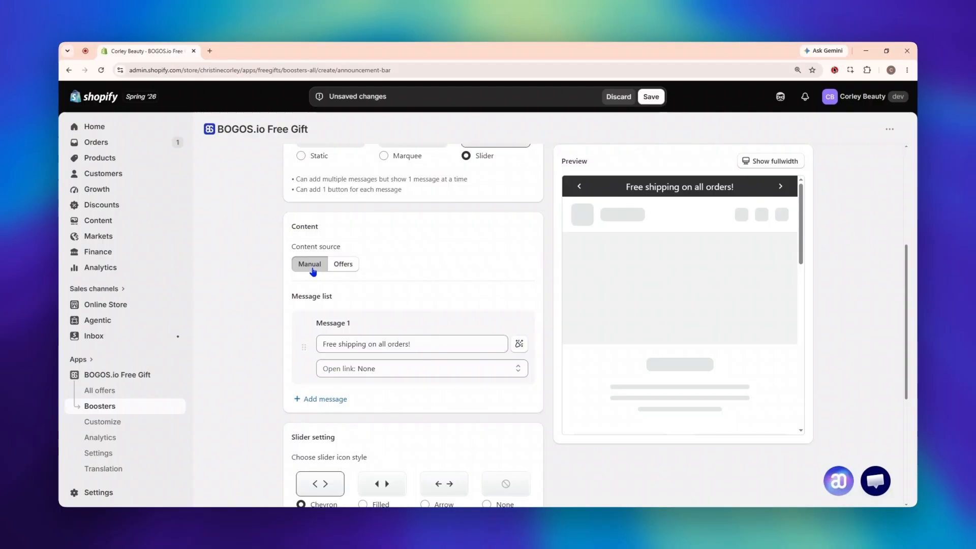
triple_click(430, 339)
text(Spend $200, Get a Free Gift)
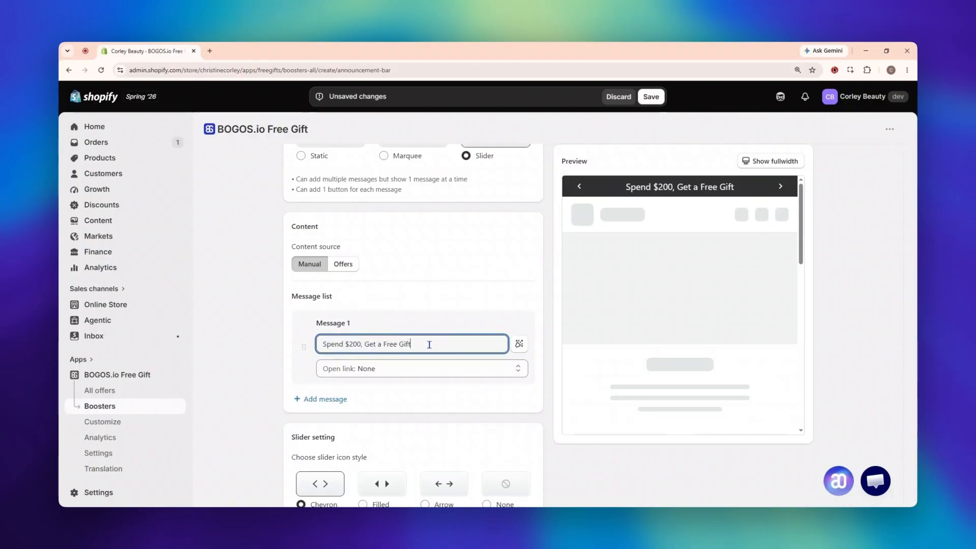
Switch the content source to Offers and select the Discount on cheapest 1 and active BOGO Buy 1 get 1 the same offers
click(342, 263)
click(335, 313)
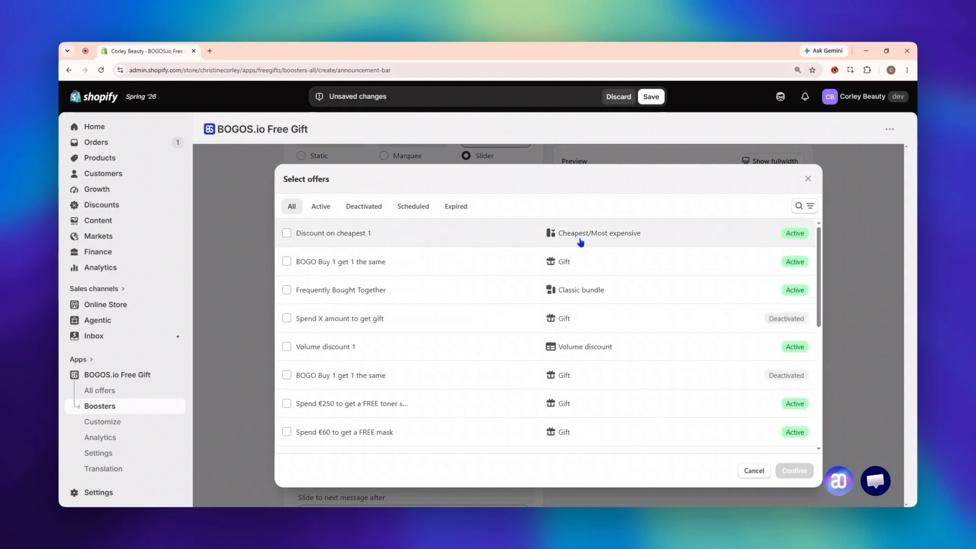
click(587, 242)
click(575, 265)
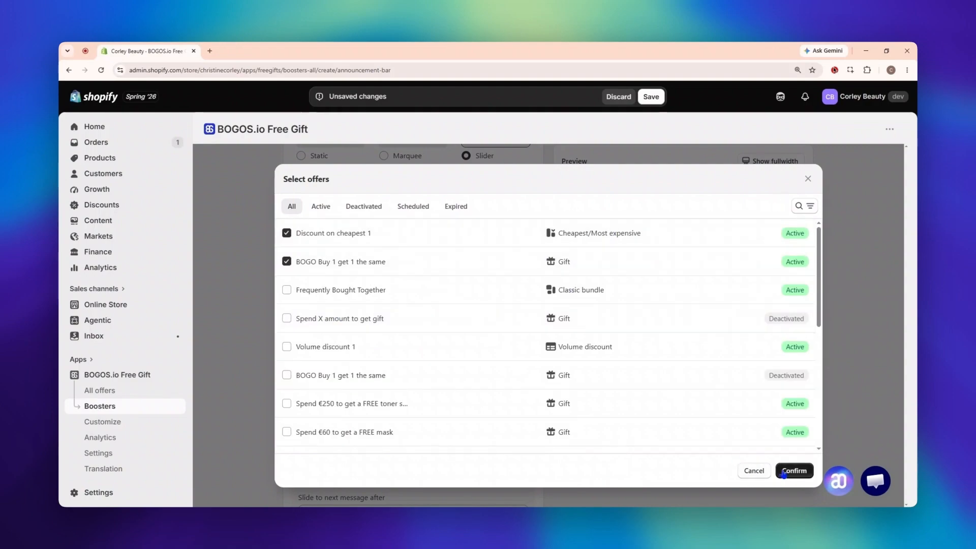
click(796, 470)
Open the message texts of both selected offers for editing
scroll(510, 384, down, 2)
scroll(510, 384, down, 1)
click(464, 288)
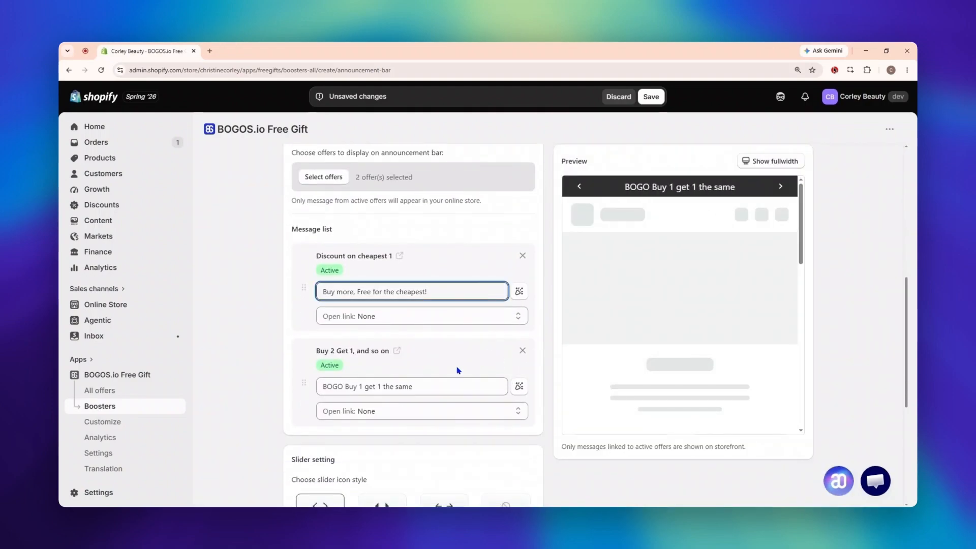
click(449, 383)
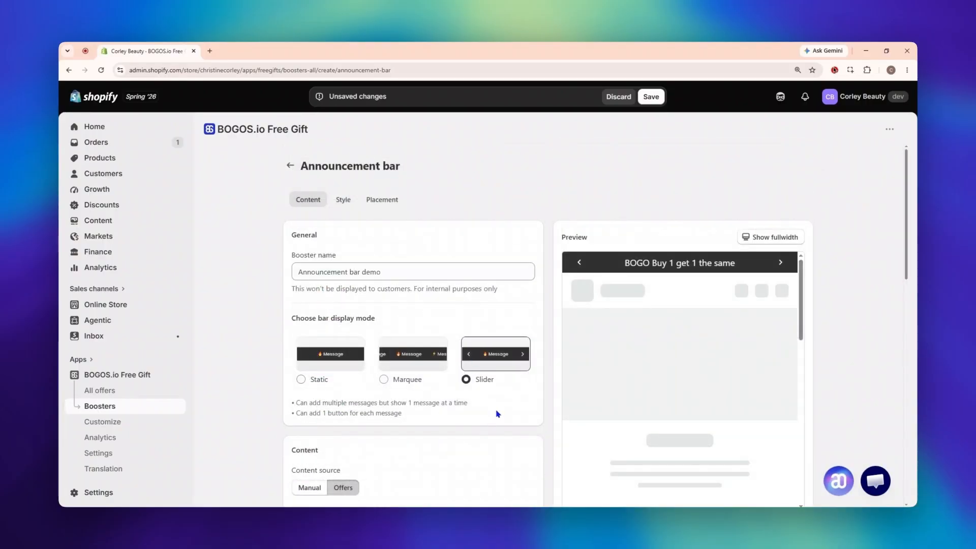
Set the bar display mode to Static and use the active BOGO Buy 1 get 1 the same offer as its content source
click(300, 379)
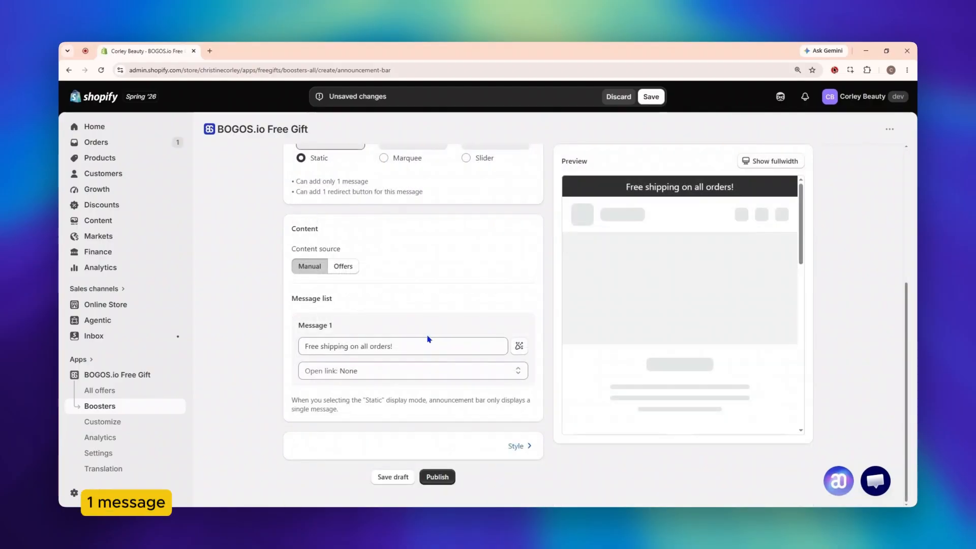
click(433, 341)
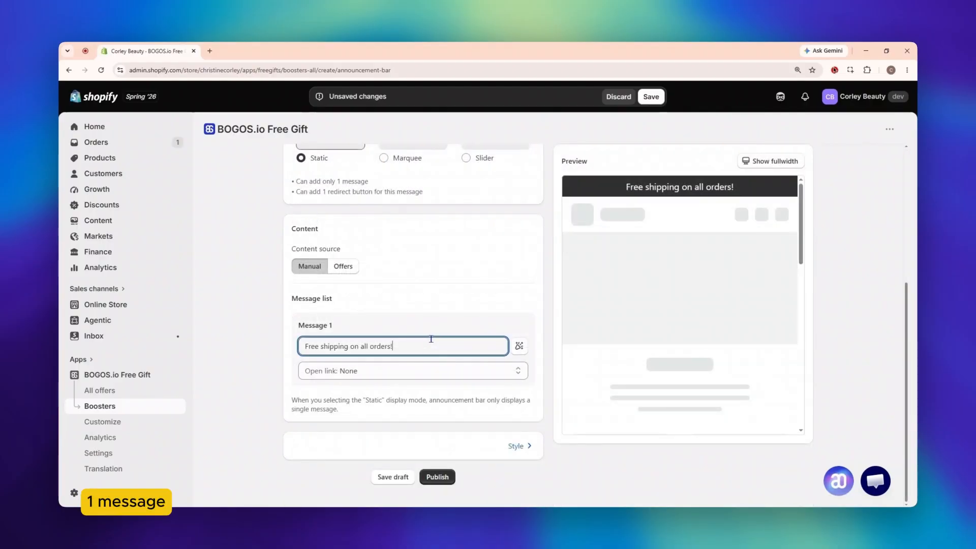
click(356, 266)
click(323, 359)
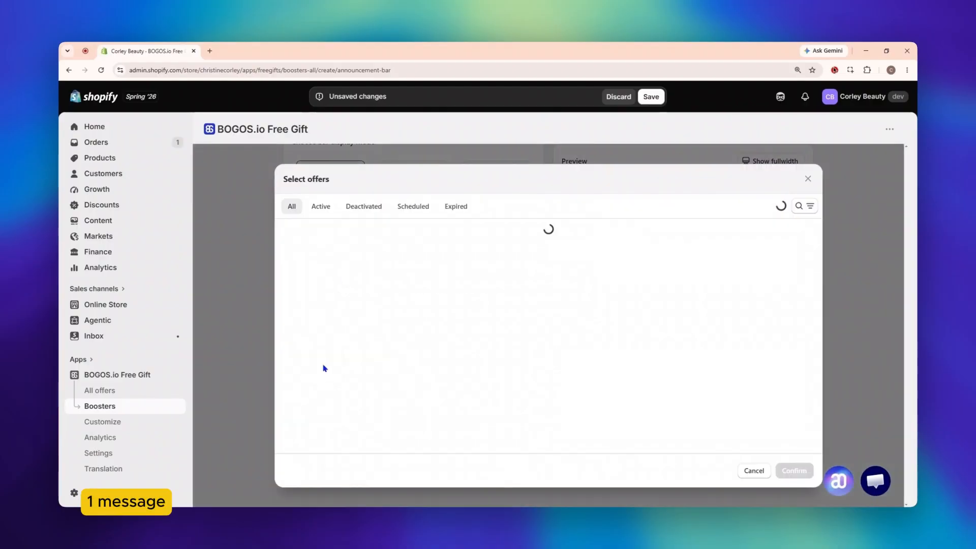
click(454, 262)
click(787, 472)
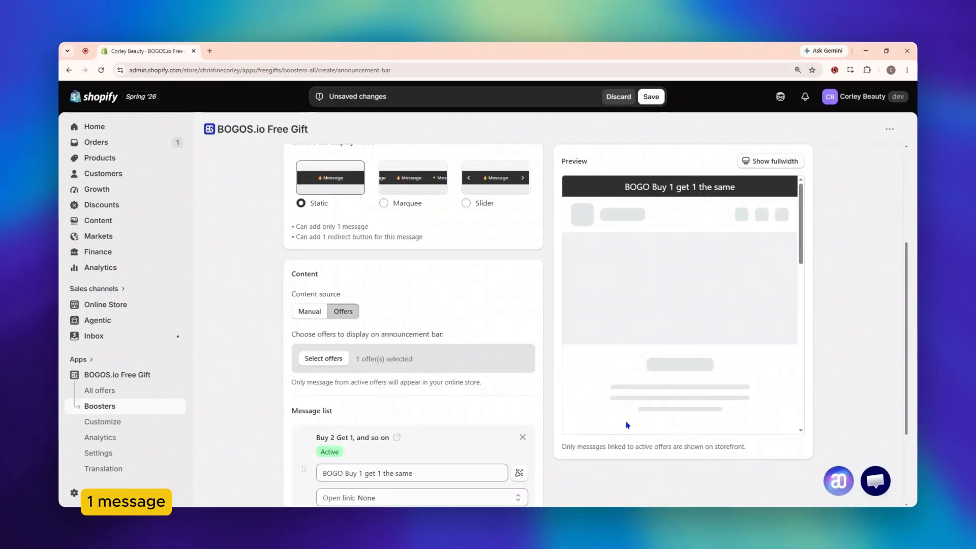
Add a fire emoji to the BOGO offer's message
scroll(553, 382, down, 3)
click(519, 346)
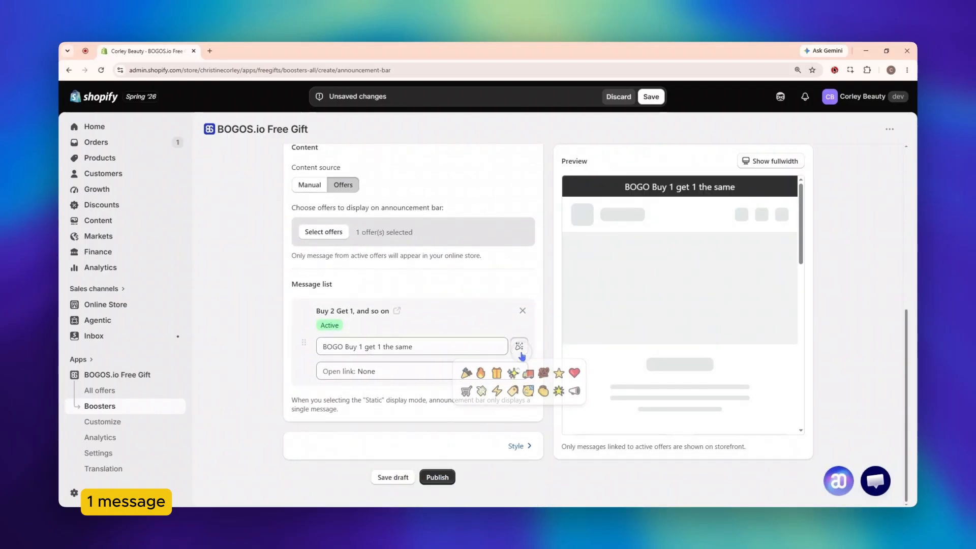
click(482, 374)
Set the BOGO message's Open link option to "When click on redirect button"
click(399, 372)
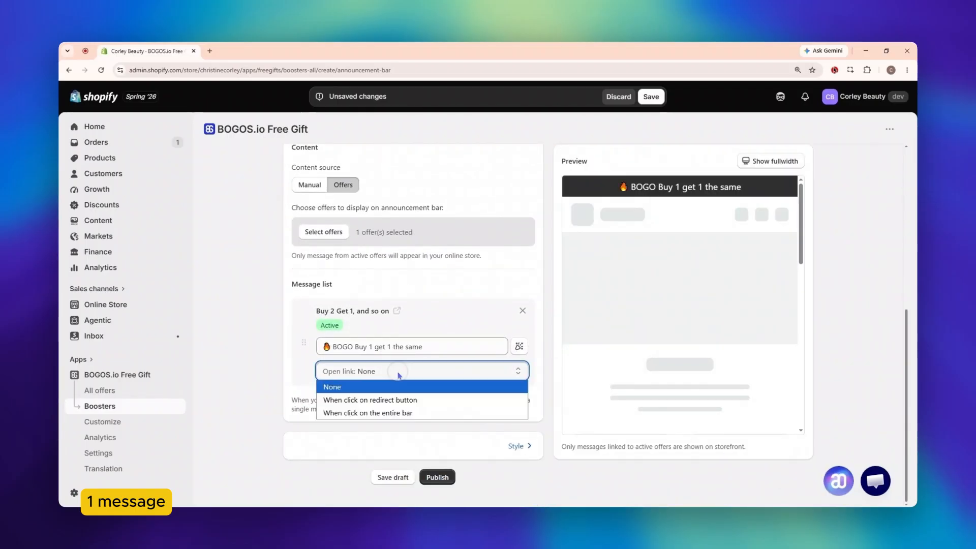
click(697, 189)
click(458, 374)
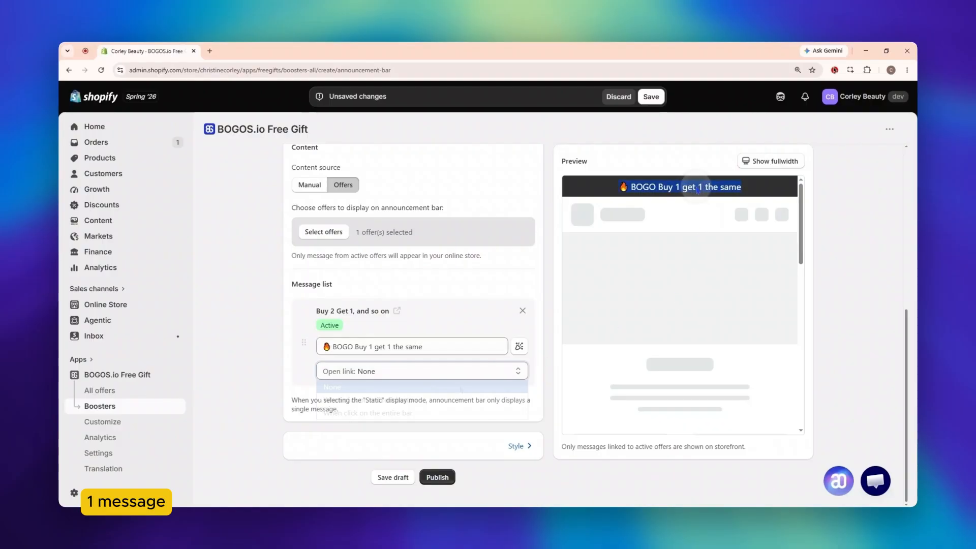
click(449, 399)
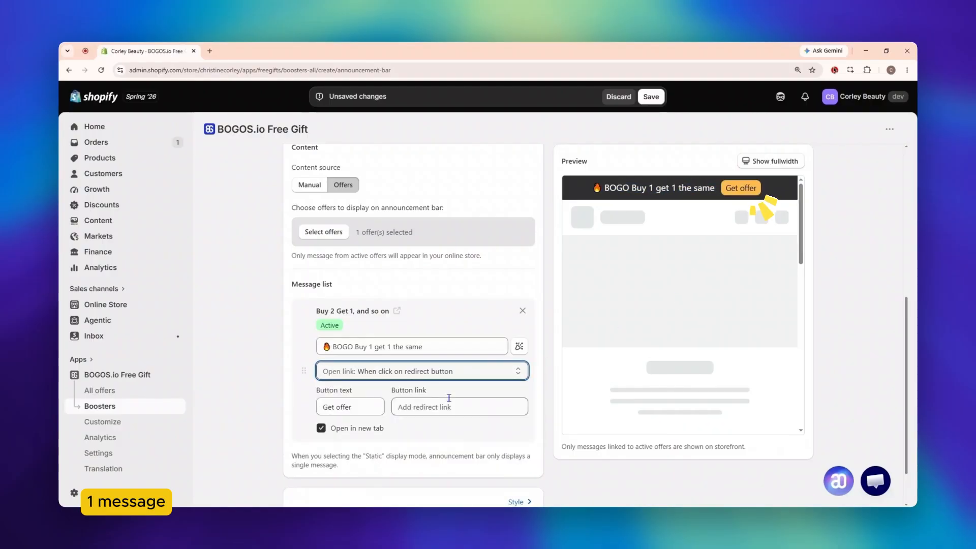
Change the Open link option to "When click on the entire bar" and enter the store's airy-sunstick product URL as the redirect link
click(427, 371)
click(402, 413)
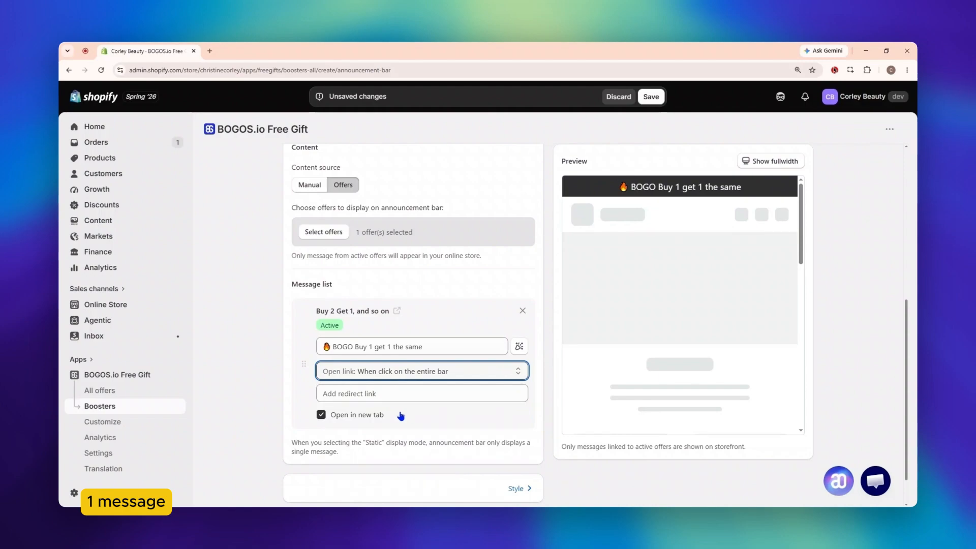
click(421, 388)
text(https://christinecorley.myshopify.com/products/airy-sunstick)
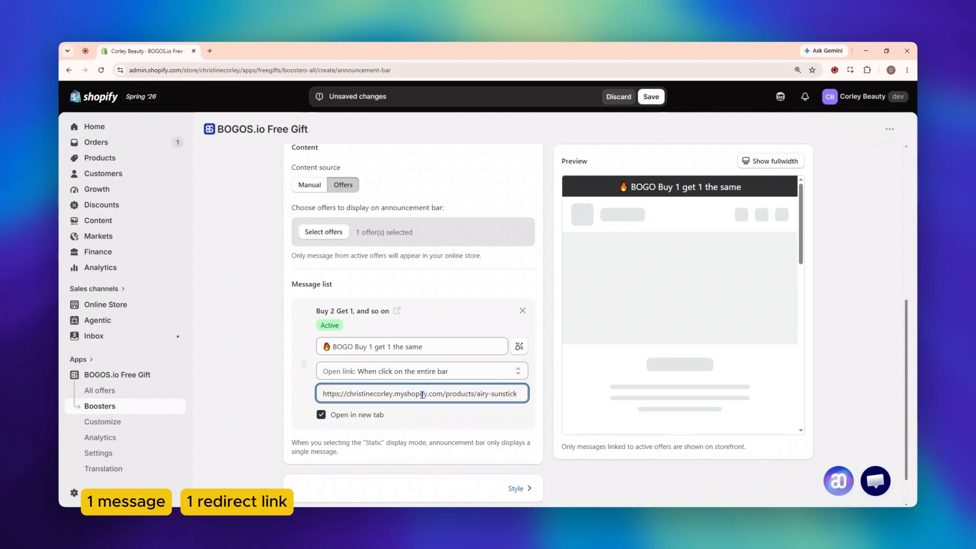
drag(329, 415, 395, 425)
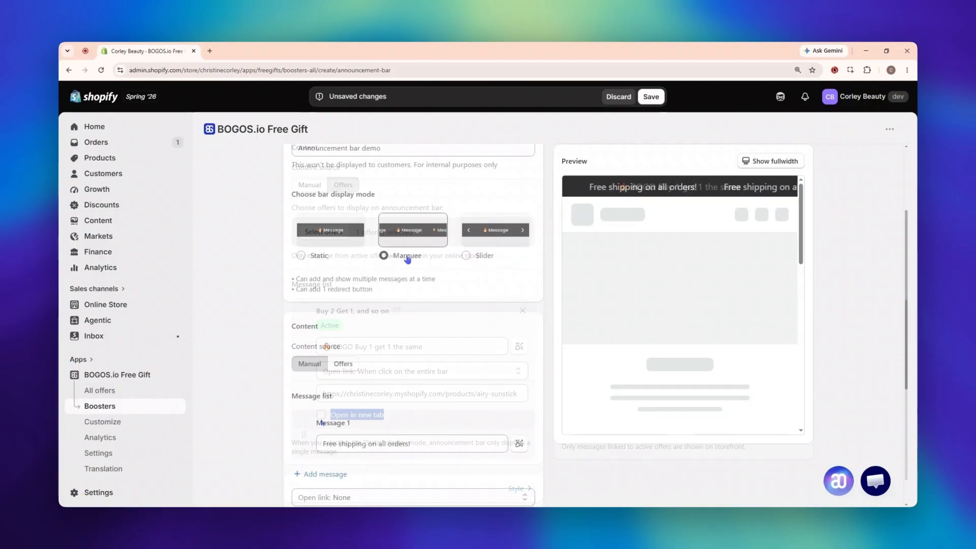
Set the bar display mode to Marquee and add two more manual messages to the message list
click(407, 256)
scroll(458, 325, down, 2)
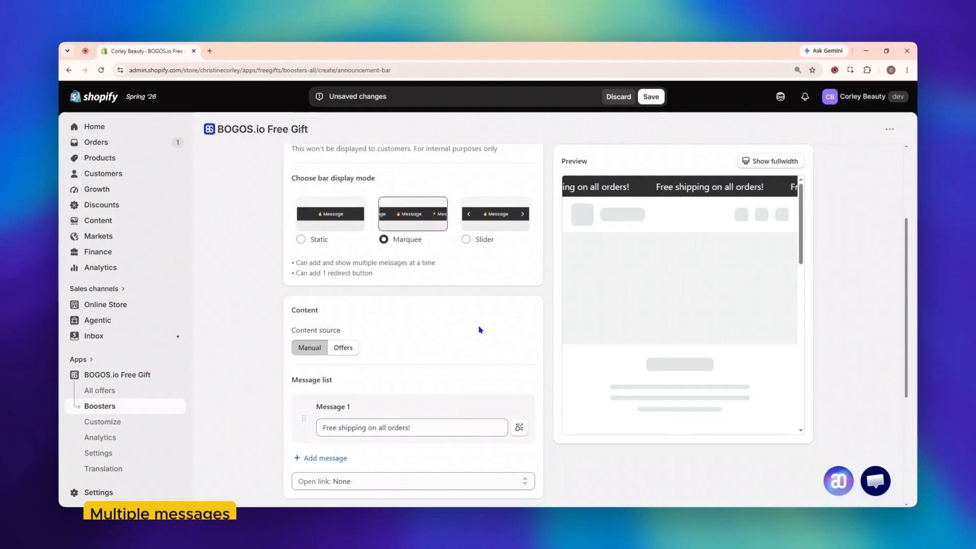
click(326, 384)
scroll(413, 387, down, 1)
click(338, 397)
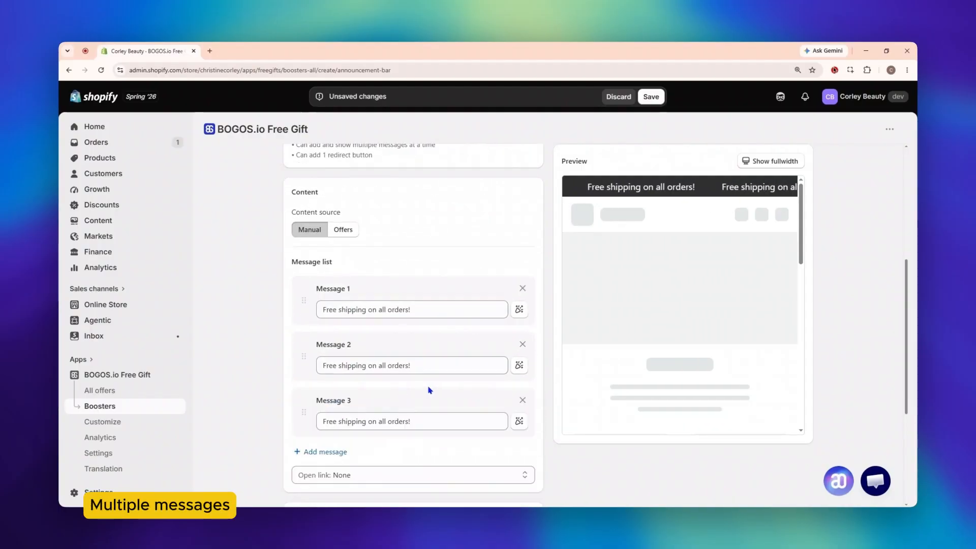
Use offers as the content source, selecting Discount on cheapest 1, the active BOGO Buy 1 get 1 the same, and Frequently Bought Together
click(349, 233)
click(328, 279)
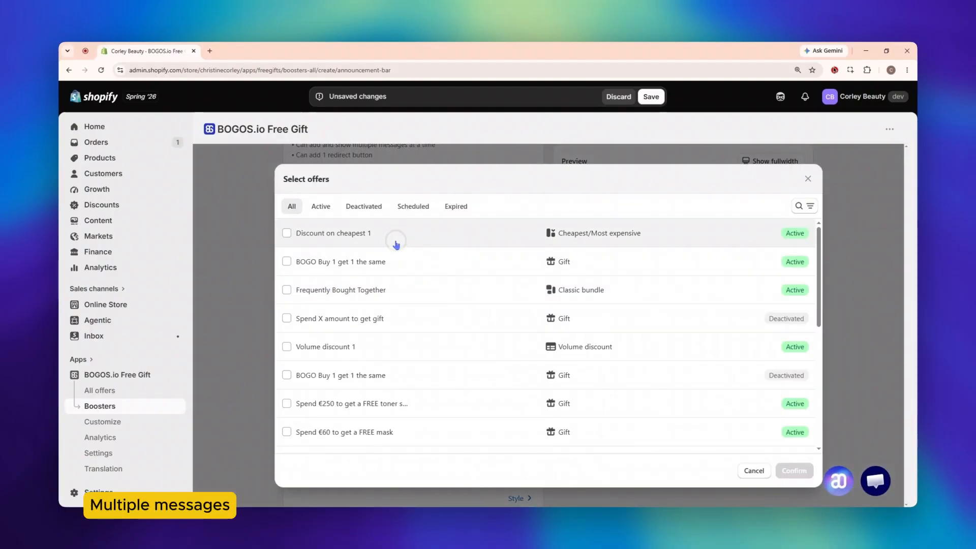
click(394, 234)
click(386, 262)
click(381, 291)
click(789, 469)
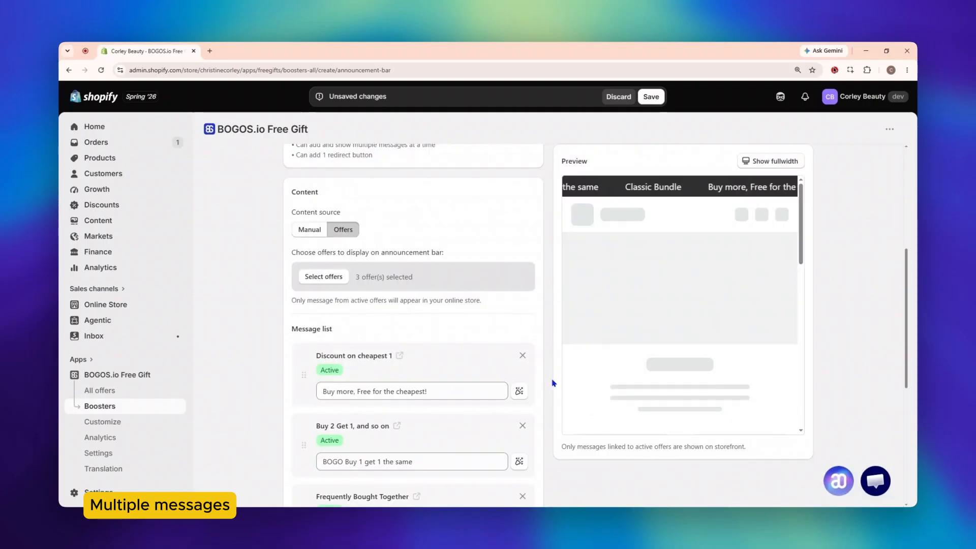
Reorder the message list to Buy 2 Get 1, and so on, Frequently Bought Together, and Discount on cheapest 1
scroll(553, 382, down, 3)
drag(305, 311, 316, 241)
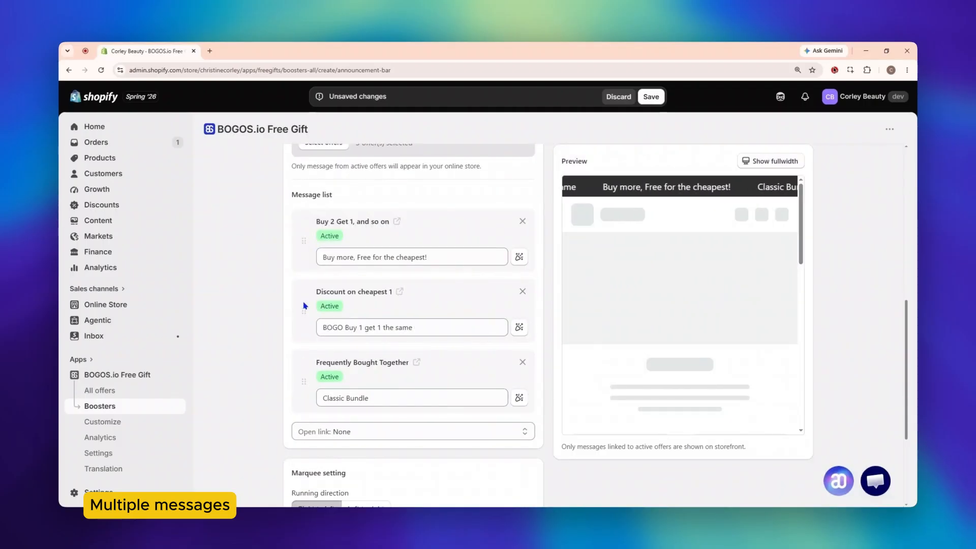
drag(304, 382, 312, 306)
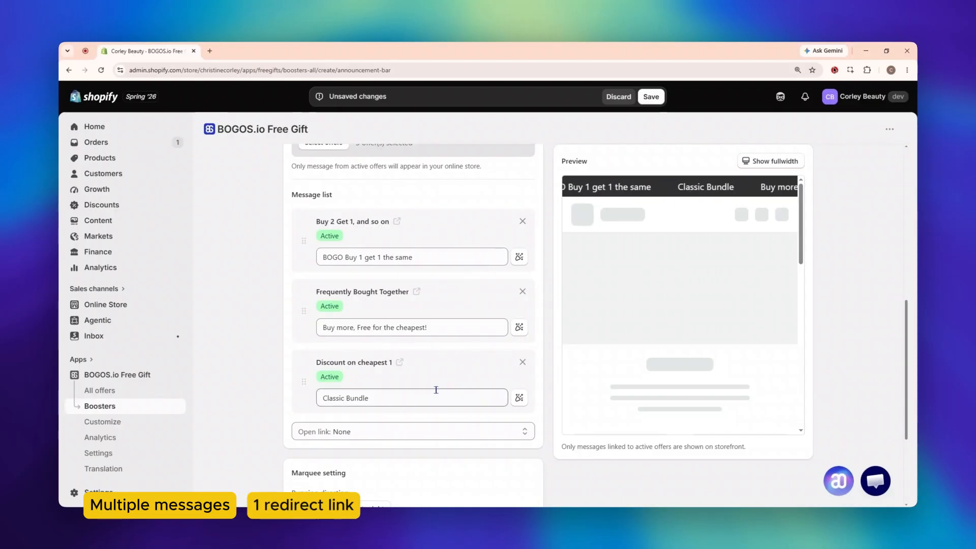
Set the marquee's Open link option to "When click on the entire bar" and enter the store's airy-sunstick product URL as the redirect link
click(478, 434)
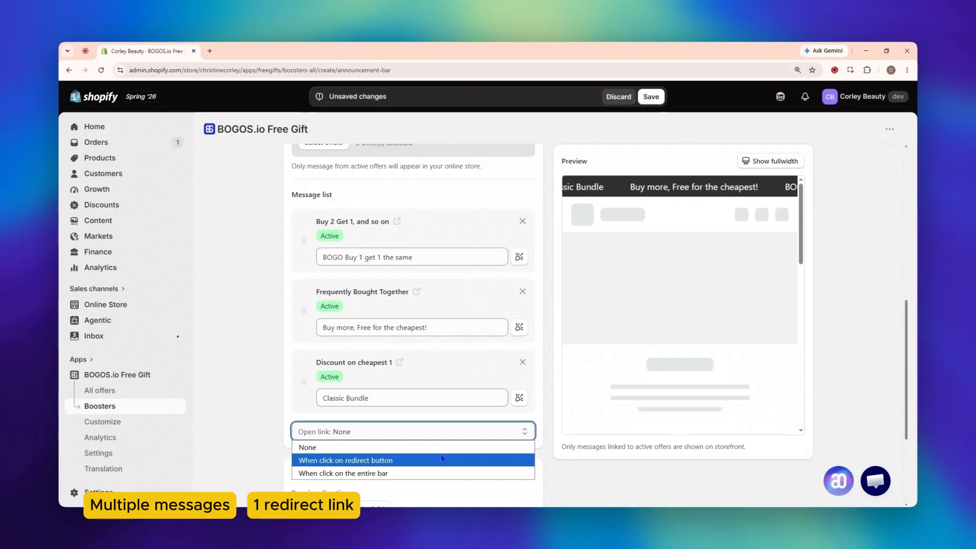
click(441, 460)
scroll(456, 449, down, 1)
click(488, 389)
click(460, 430)
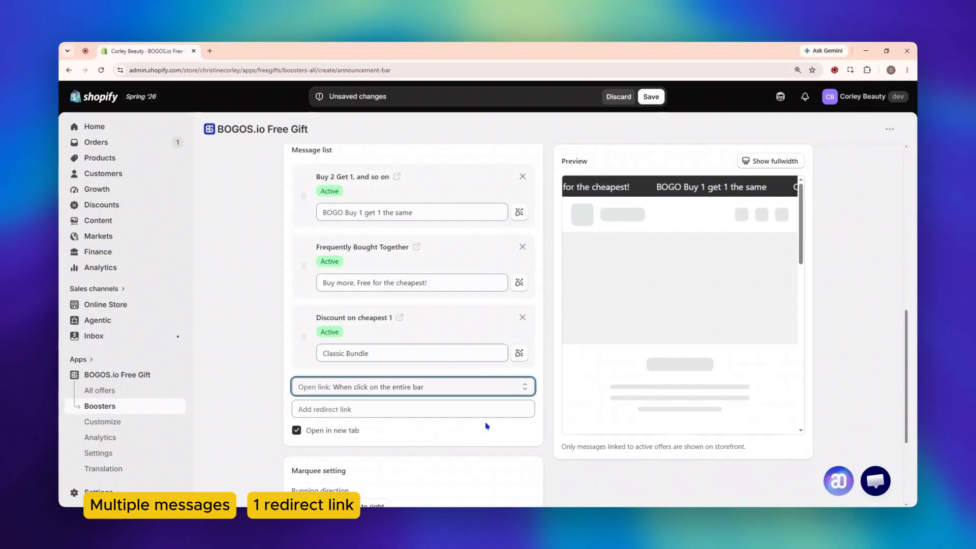
click(466, 407)
text(https://christinecorley.myshopify.com/products/airy-sunstick)
scroll(509, 399, down, 3)
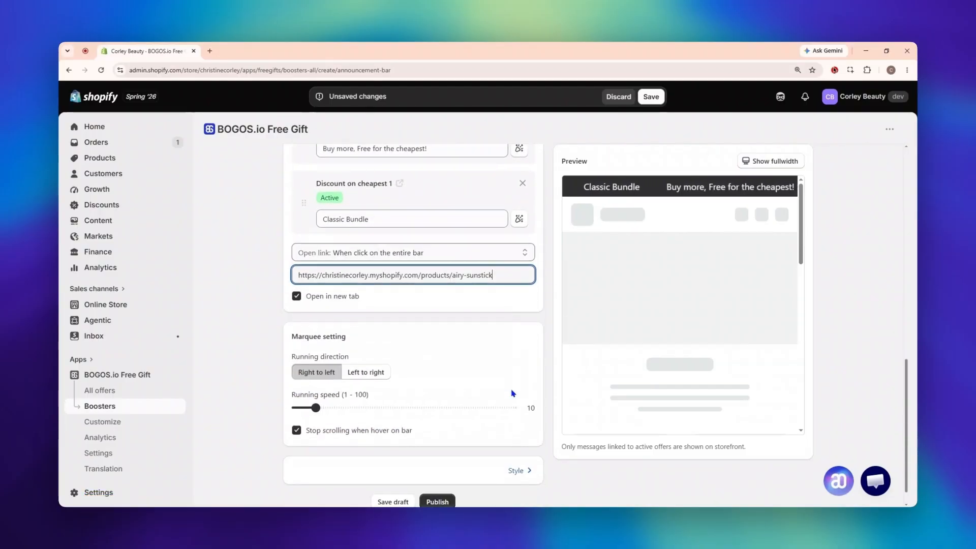
Set the marquee's running direction to Left to right
scroll(512, 394, down, 1)
drag(292, 311, 350, 313)
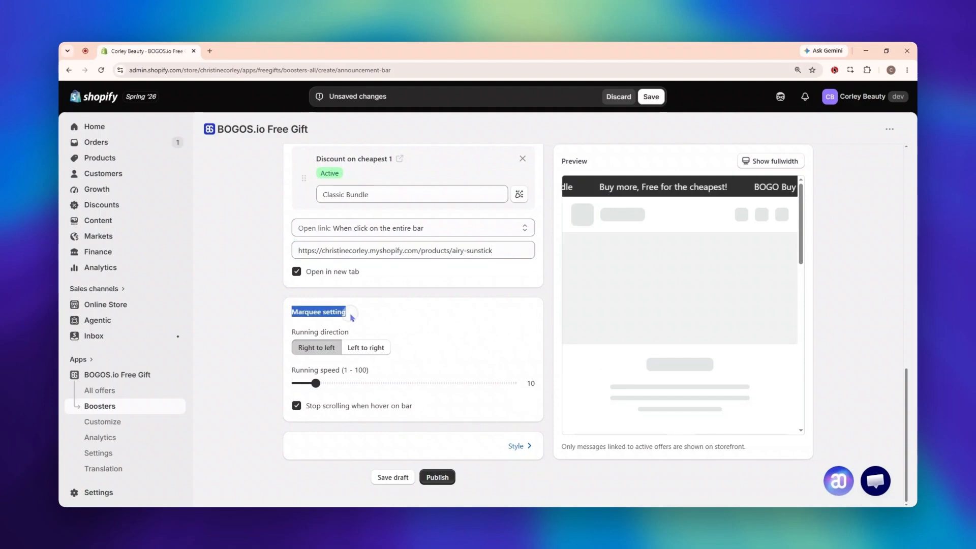
click(352, 309)
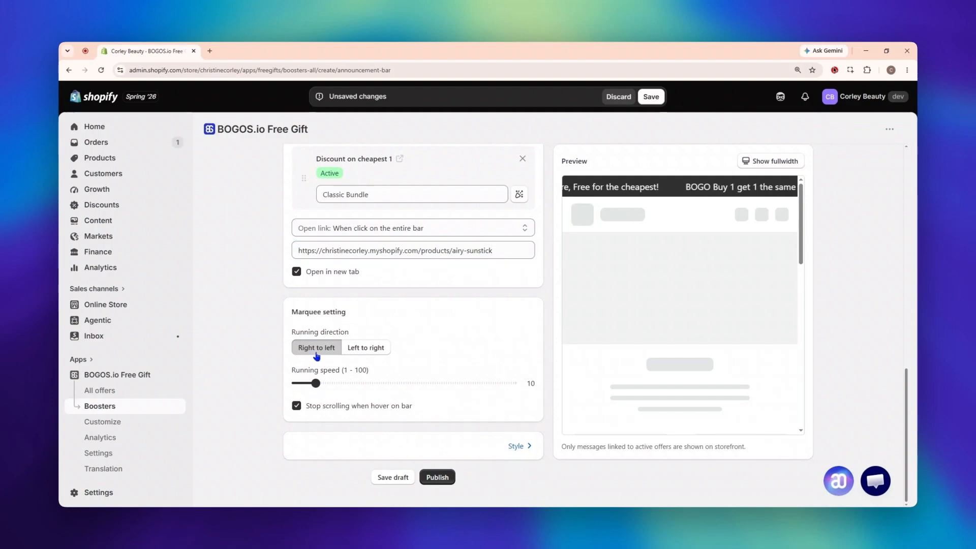
click(387, 350)
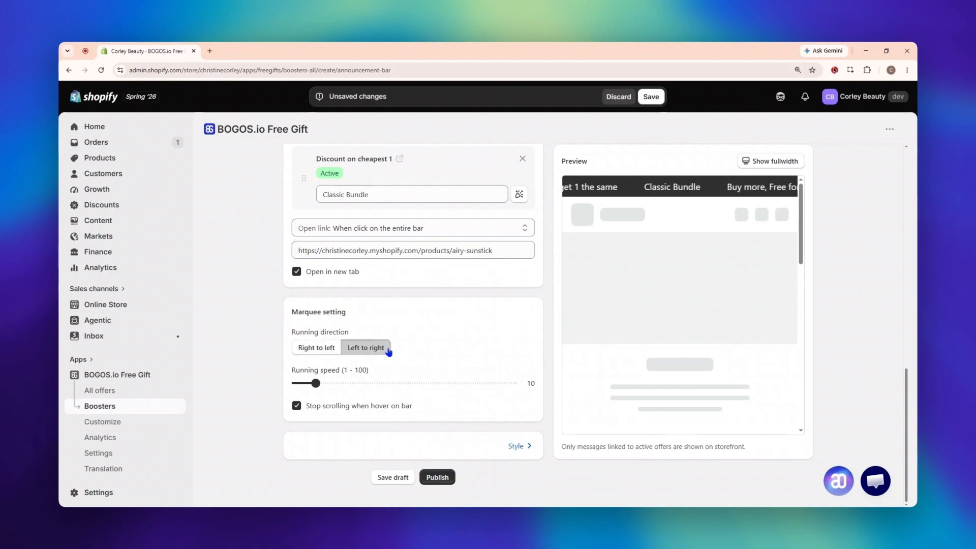
Try a marquee running speed of 67, return it to 10, and review the stop-on-hover option
drag(409, 387, 440, 382)
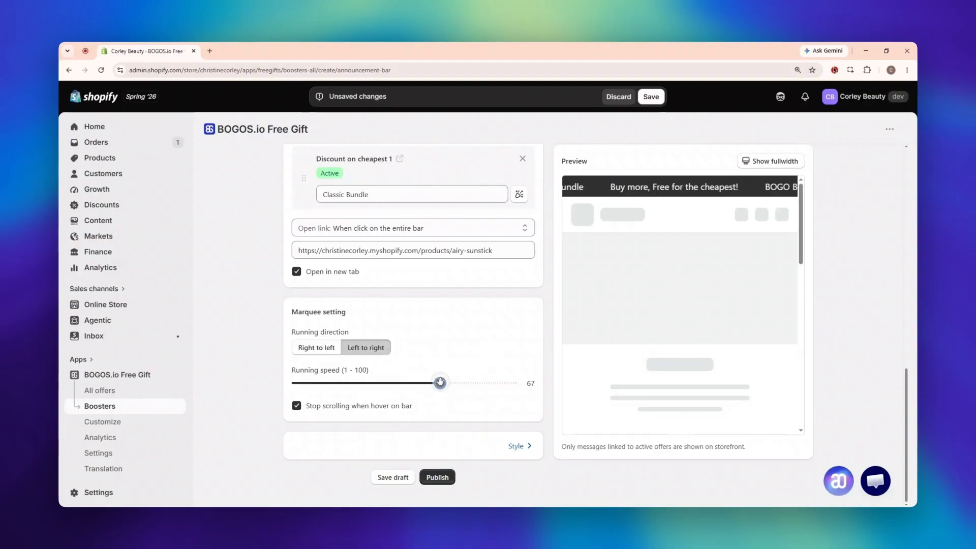
click(316, 385)
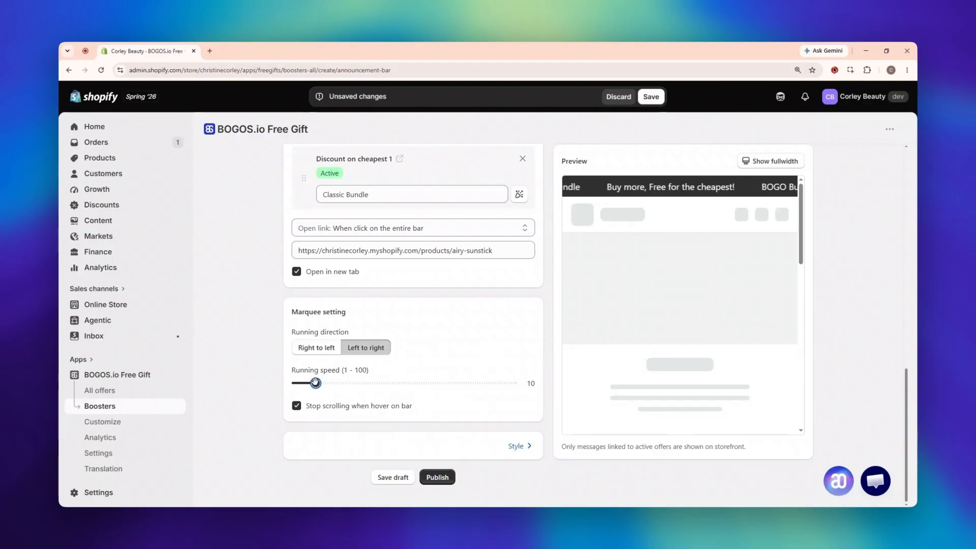
drag(308, 409, 416, 408)
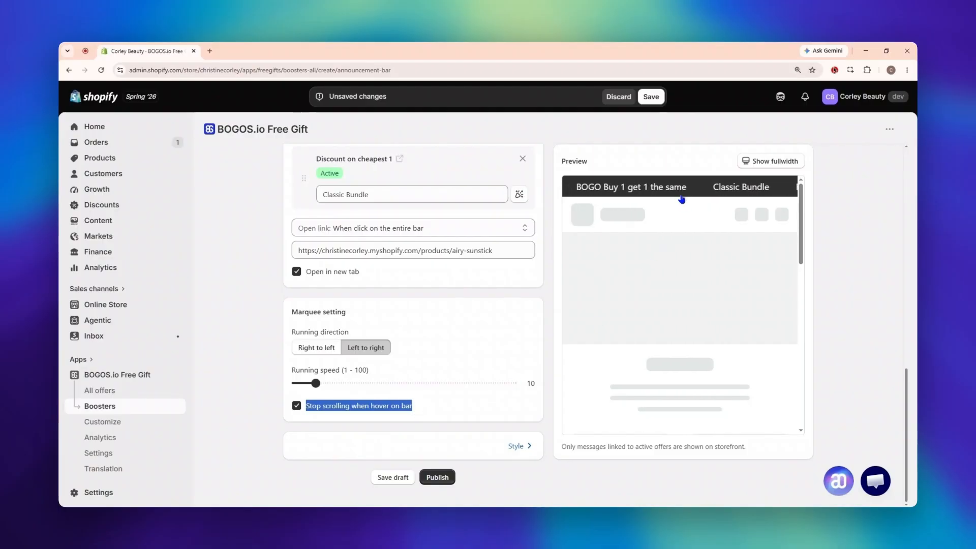
Set the bar display mode to Slider and add two more manual messages to the message list
scroll(458, 254, up, 5)
click(490, 233)
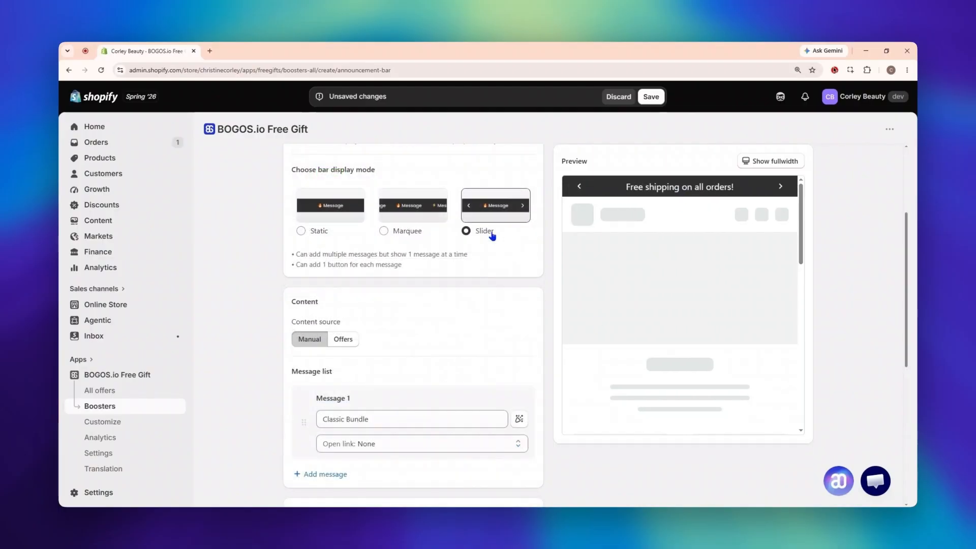
scroll(478, 305, down, 2)
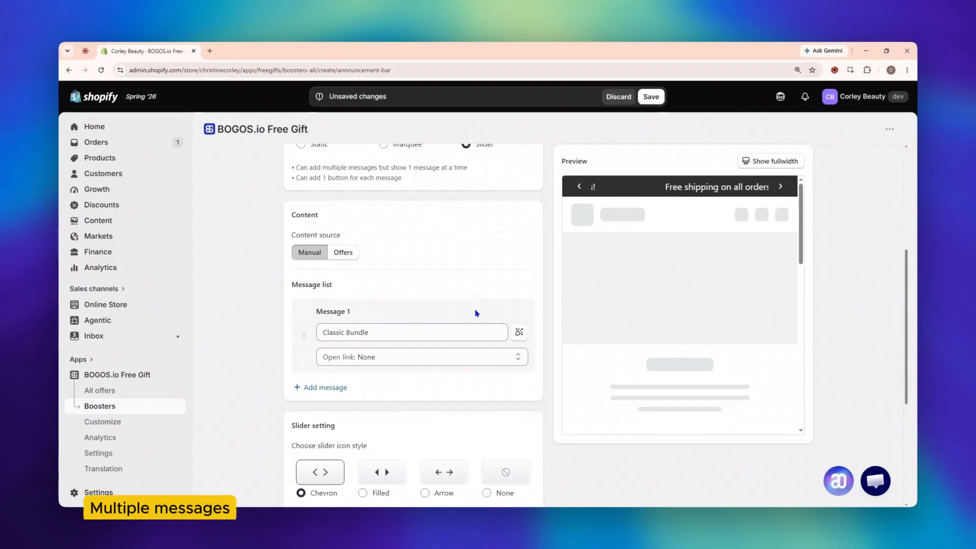
click(328, 382)
click(334, 474)
scroll(556, 388, down, 1)
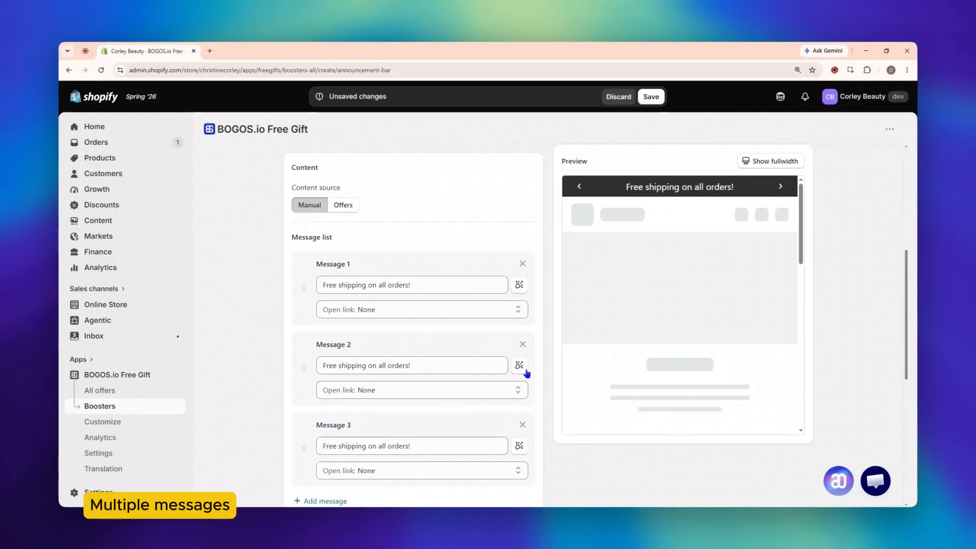
Set the Open link option of Messages 1, 2 and 3 to "When click on the entire bar"
click(456, 312)
click(387, 352)
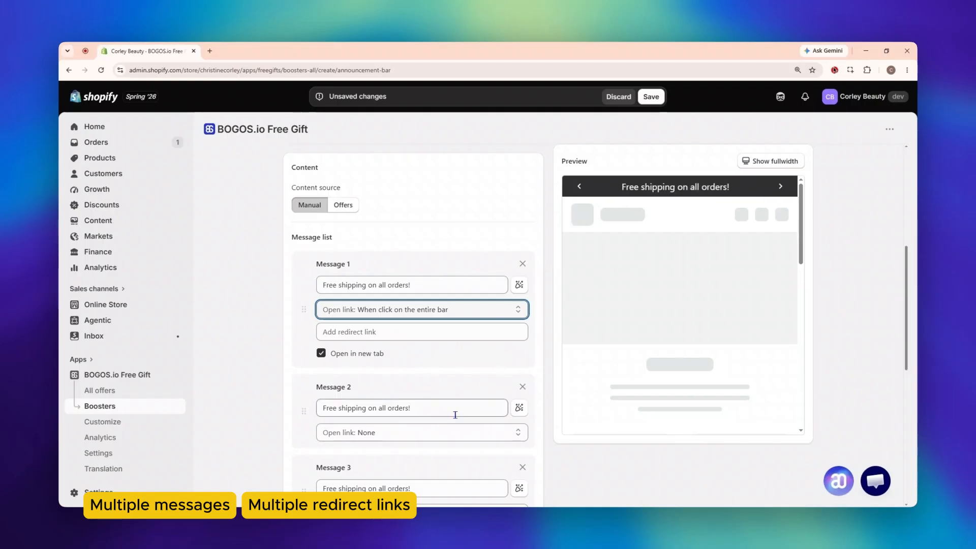
click(422, 432)
click(387, 473)
scroll(538, 411, down, 1)
scroll(538, 412, down, 1)
click(438, 464)
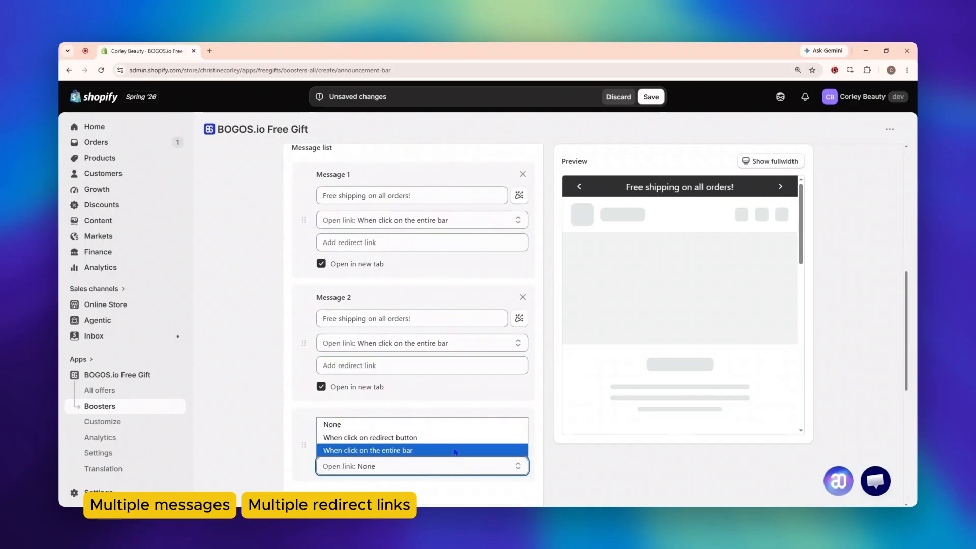
click(407, 449)
Try the Filled and Arrow slider icon styles and set the icon style to None
scroll(534, 417, down, 2)
scroll(534, 417, down, 4)
click(376, 293)
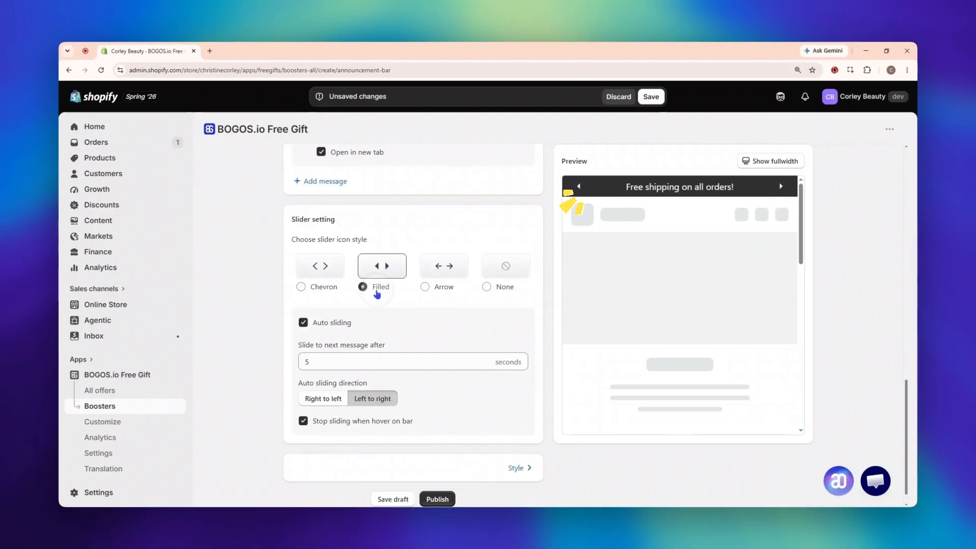
click(434, 289)
click(486, 287)
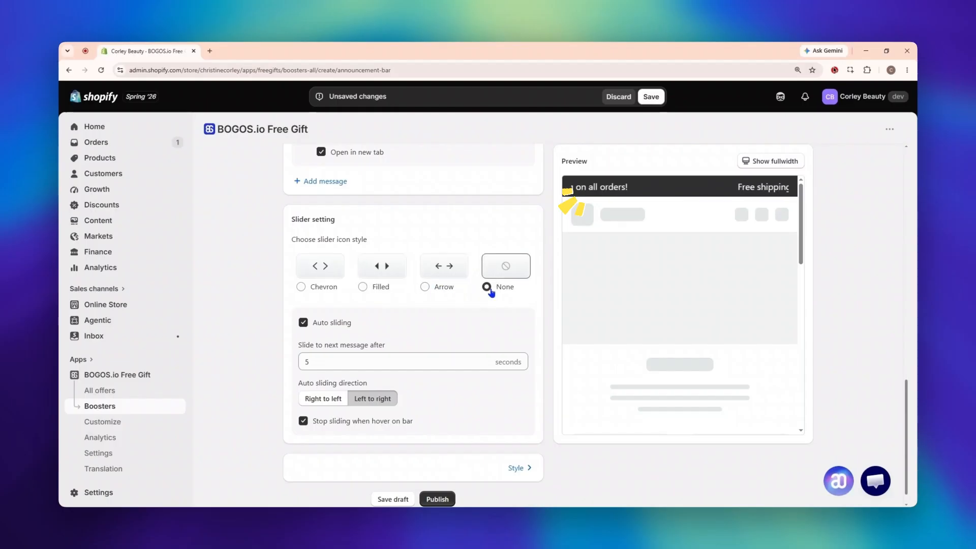
Set the slider to advance after 2 seconds, try the Right to left direction, and set auto sliding to Left to right
click(357, 358)
key(BackSpace)
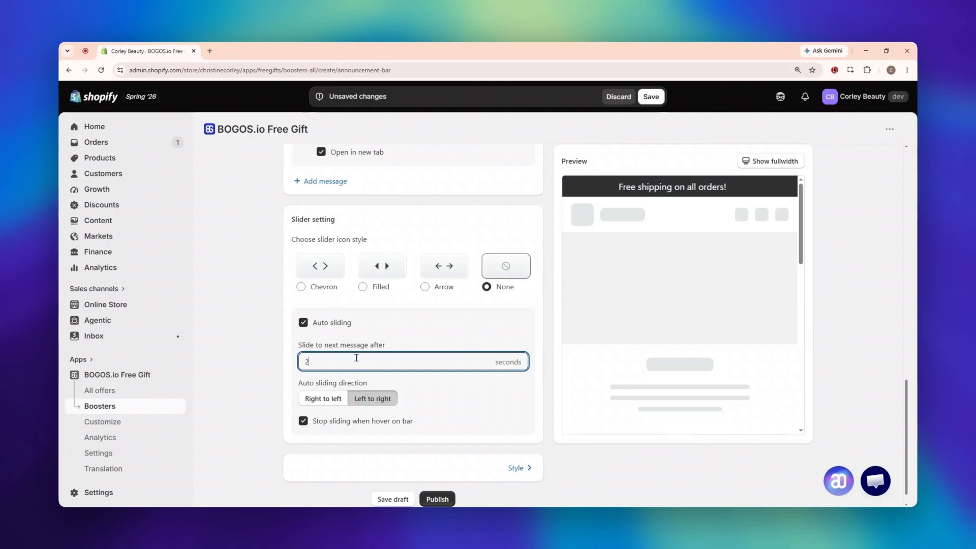
click(340, 404)
click(373, 400)
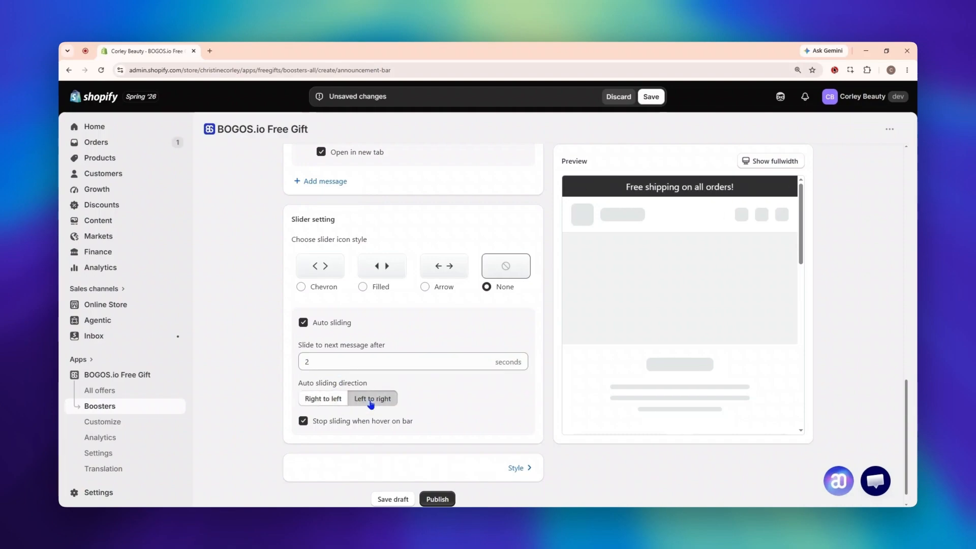
drag(313, 421, 416, 431)
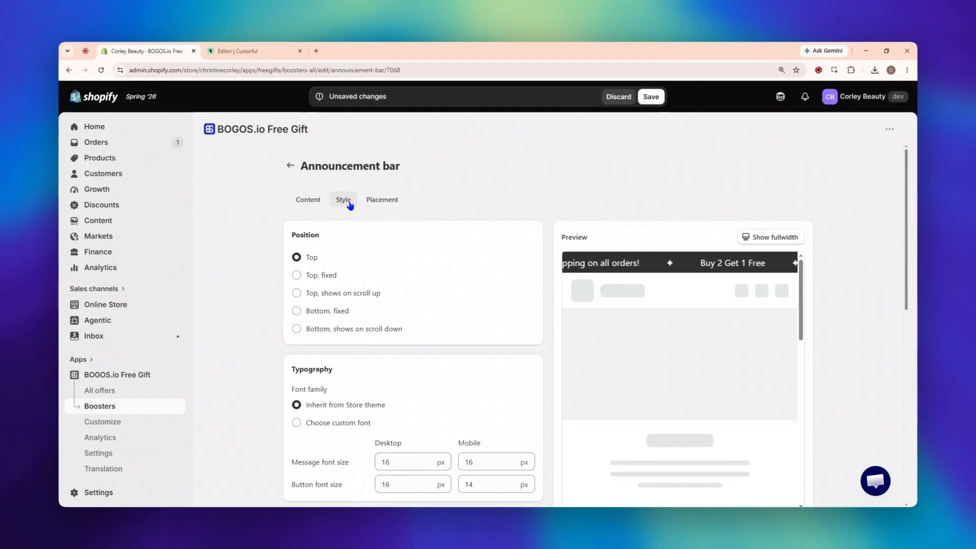
Try the "Top, fixed" and "Top, shows on scroll up" bar positions, checking how each behaves in the scrolled preview
drag(292, 236, 321, 238)
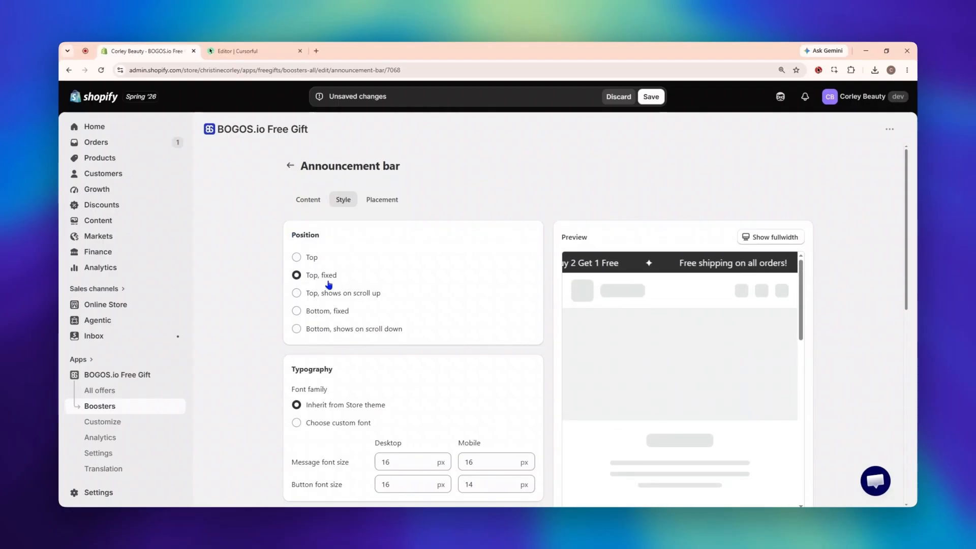
scroll(707, 346, down, 5)
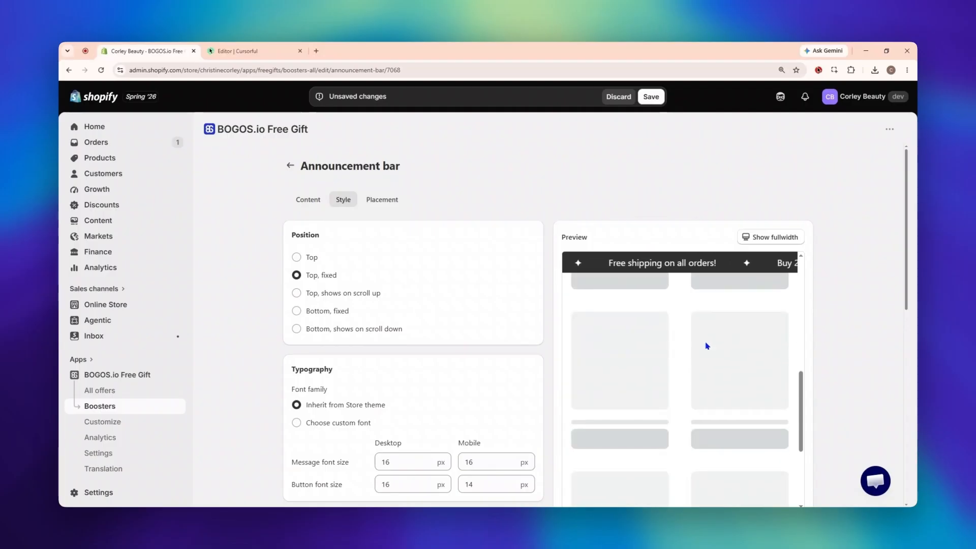
click(352, 295)
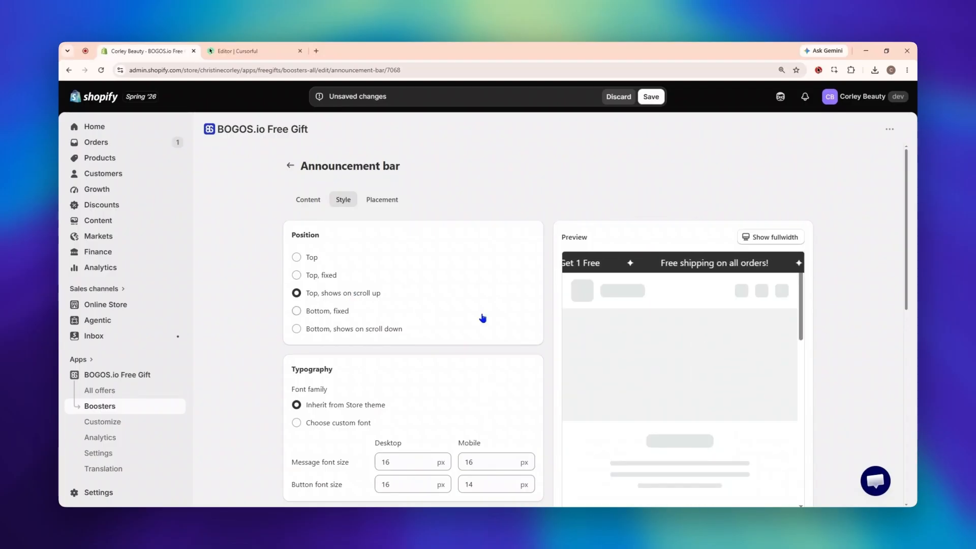
scroll(714, 345, down, 3)
scroll(714, 345, up, 3)
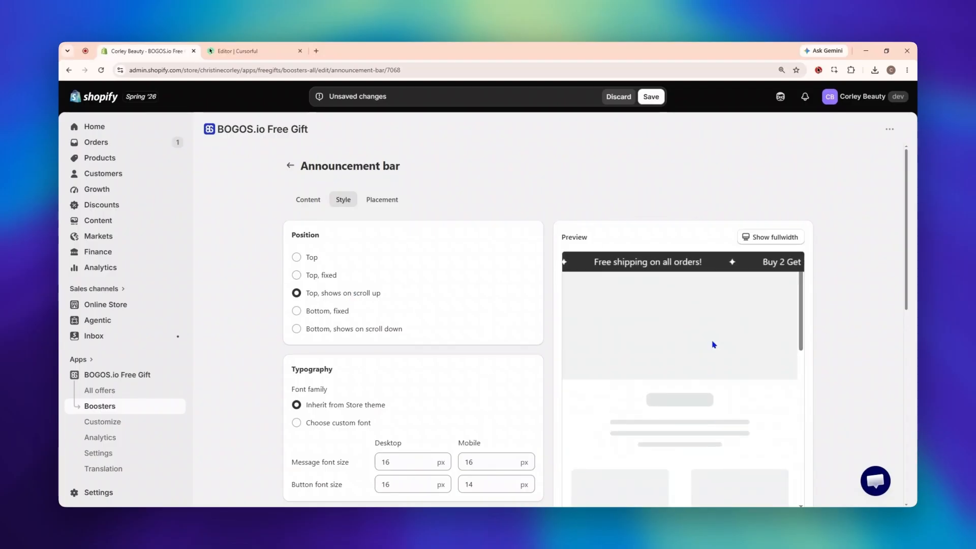
Try the "Bottom, fixed" and "Bottom, shows on scroll down" bar positions and check the bar's behaviour in the preview
click(338, 311)
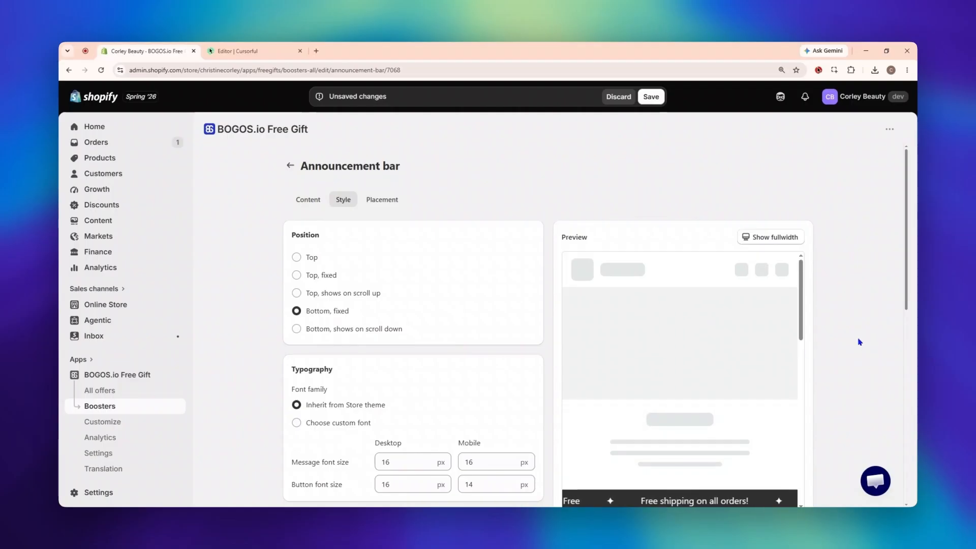
scroll(861, 341, down, 1)
scroll(763, 351, down, 3)
scroll(762, 351, up, 2)
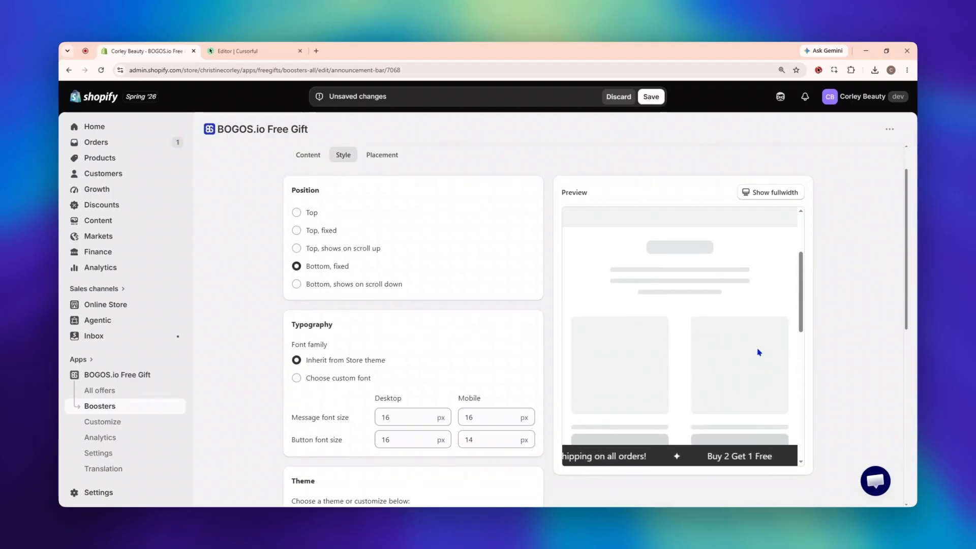
click(369, 289)
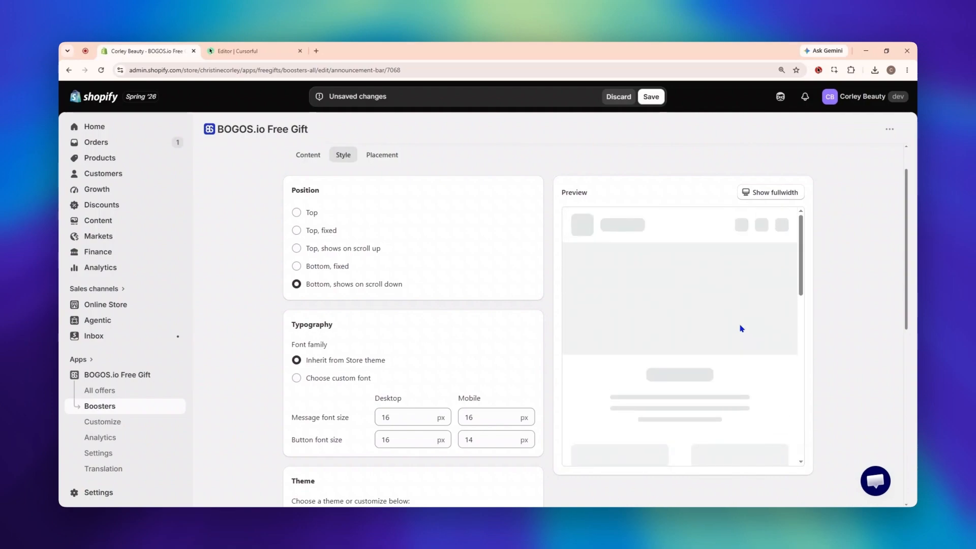
Set the typography to a custom font and choose Archivo Black from Google Fonts
scroll(293, 240, down, 2)
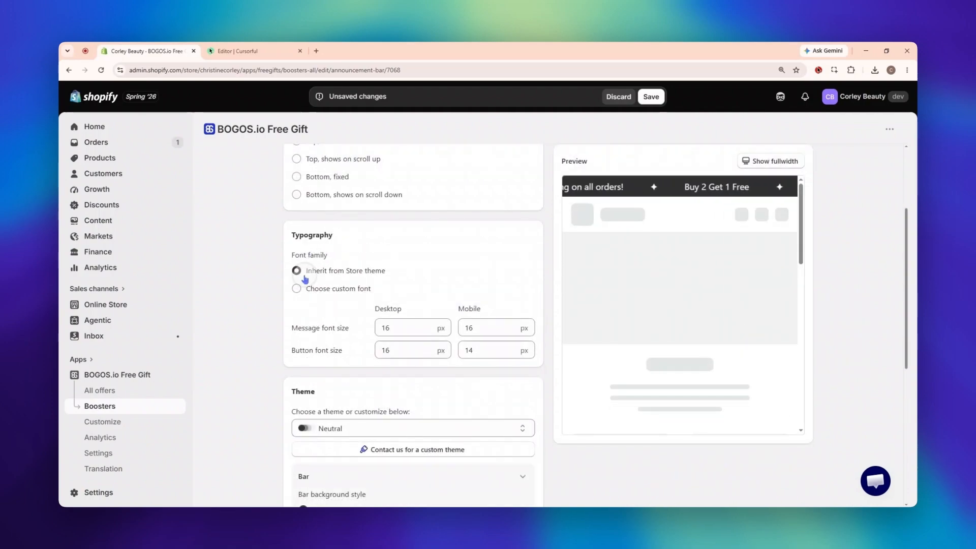
click(299, 295)
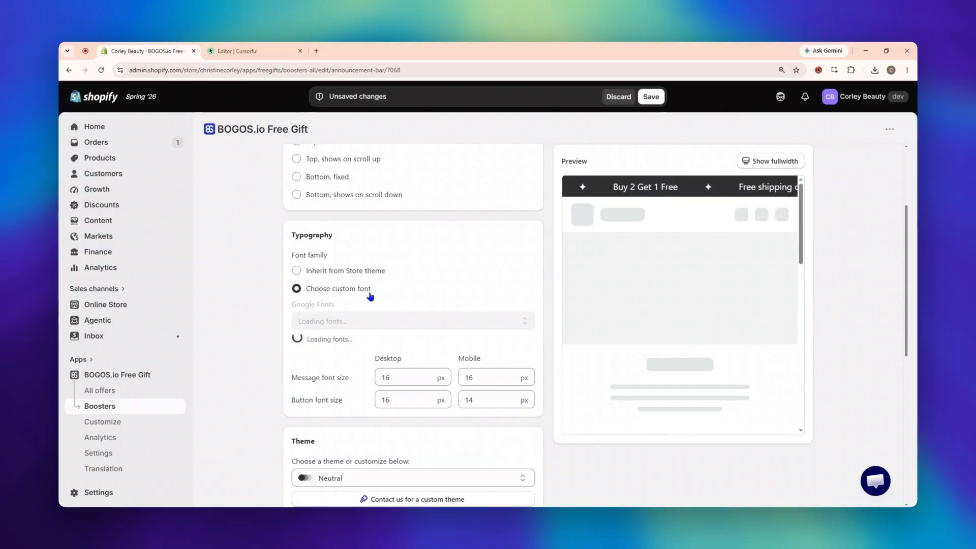
click(378, 316)
click(398, 280)
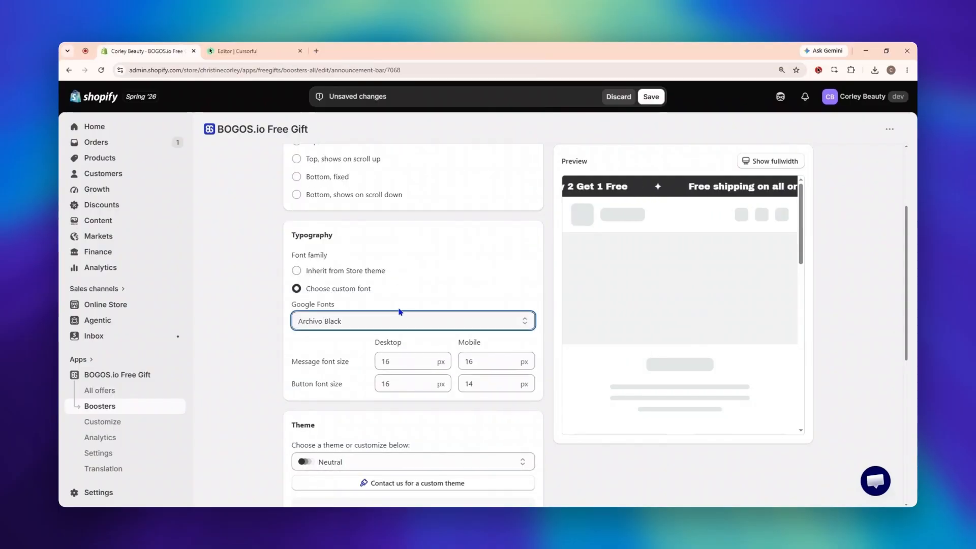
Switch the custom Google font to Noto Sans KR and set the mobile message font size to 12 px
click(291, 362)
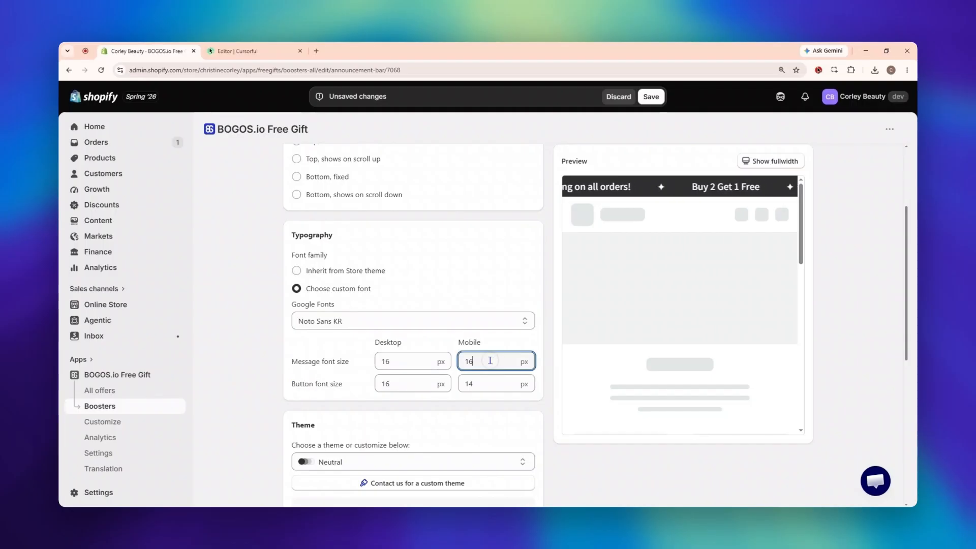
key(BackSpace)
key(BackSpace)
text(12)
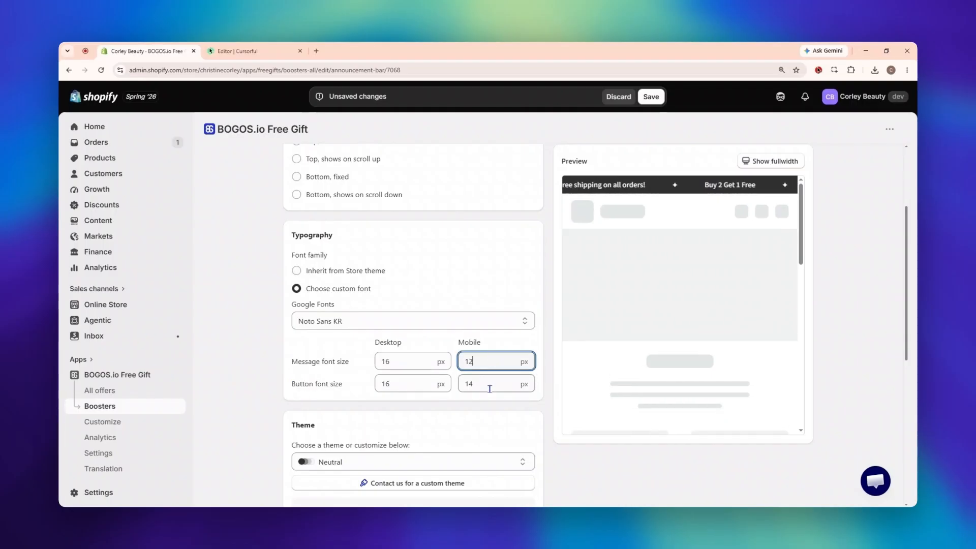
Apply the Yellow theme to the announcement bar and try the Gradient bar background style
scroll(490, 389, down, 4)
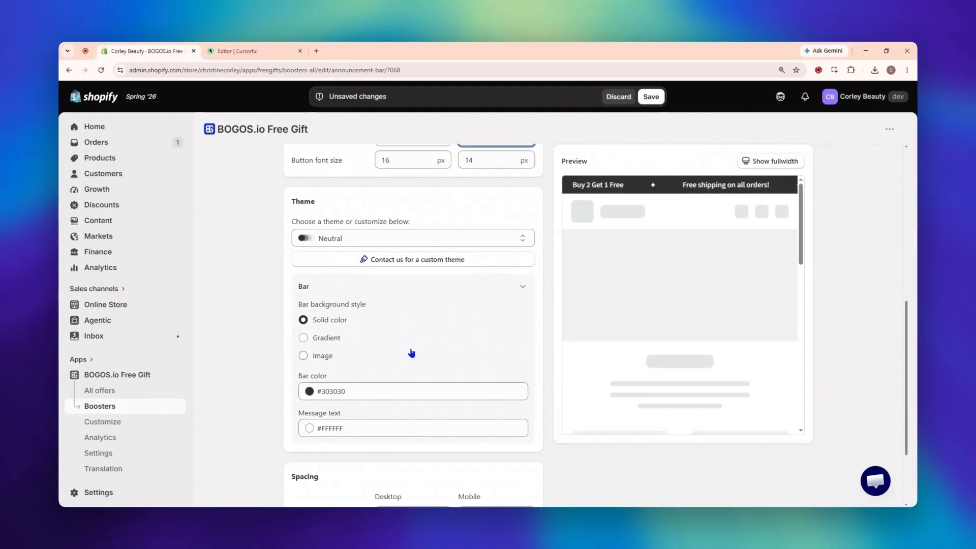
click(455, 245)
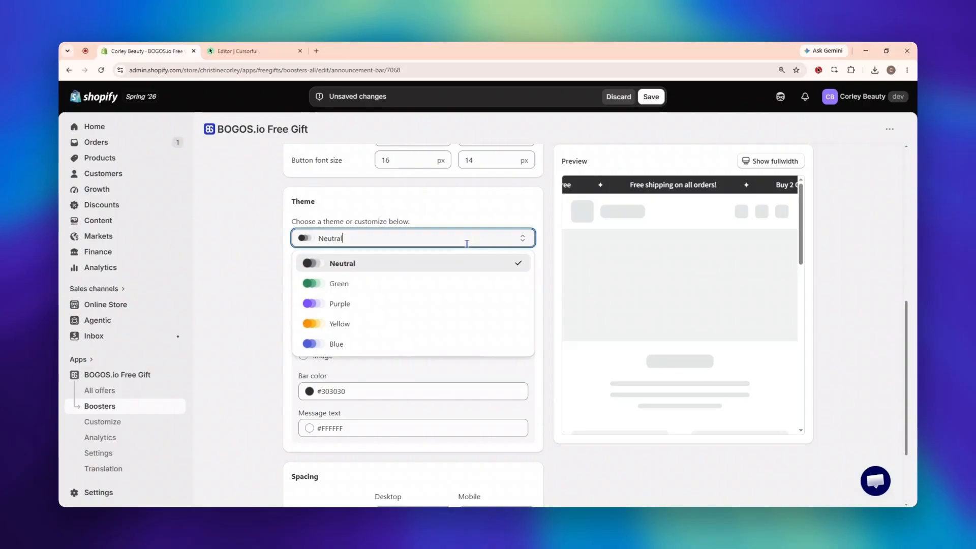
click(414, 325)
click(316, 340)
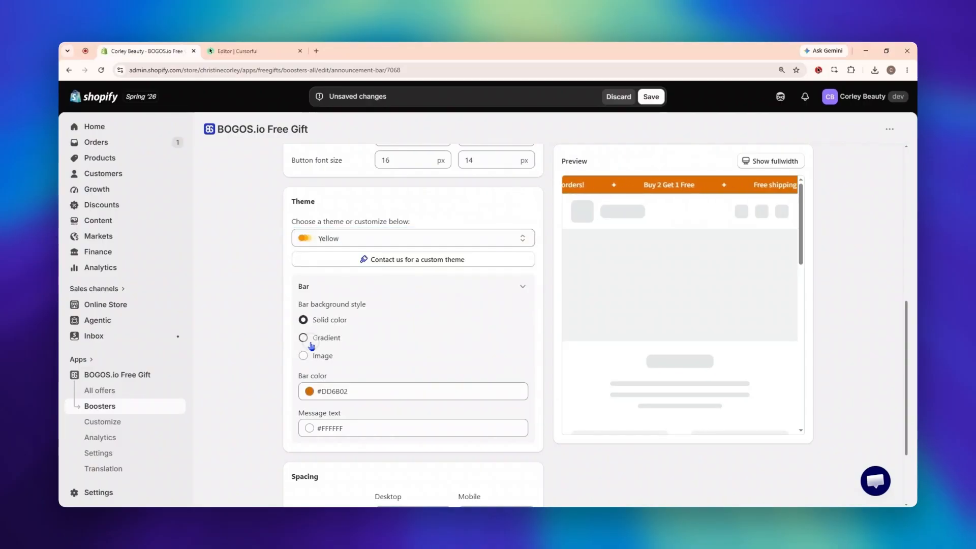
Set the bar background to a green landscape image, with blur and a #000000 overlay at 14% opacity enabled
click(324, 355)
scroll(428, 384, down, 2)
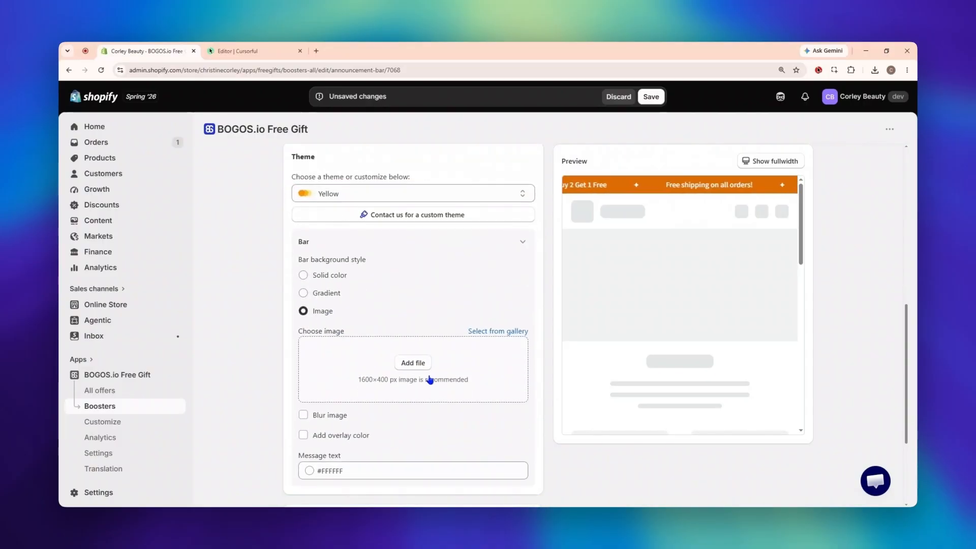
click(420, 366)
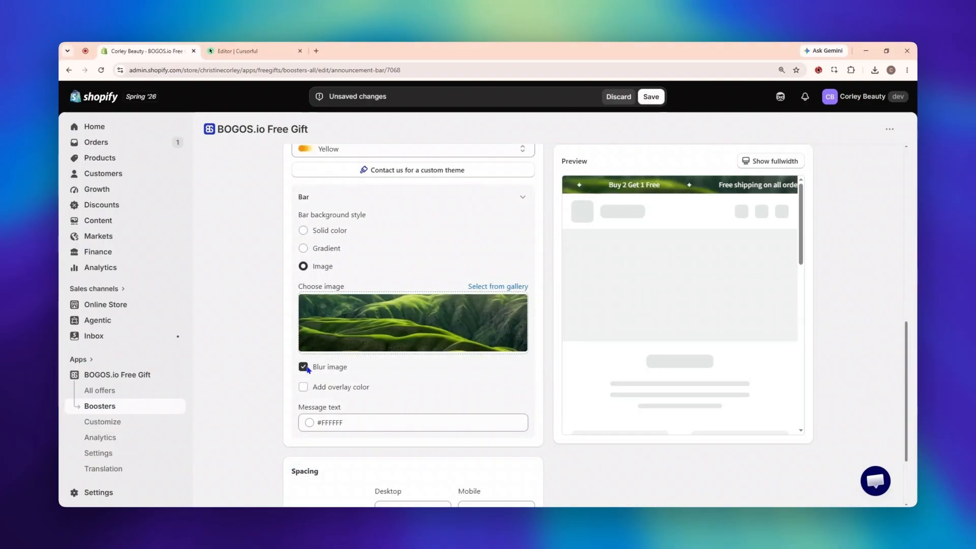
click(304, 388)
Set the bar's mobile top and bottom padding to 10 px each
scroll(490, 413, down, 4)
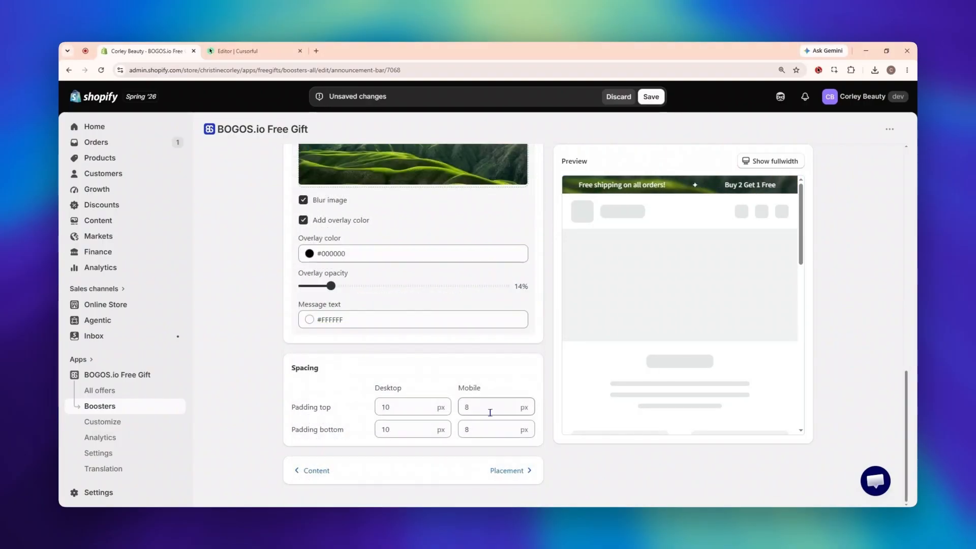
key(BackSpace)
text(10)
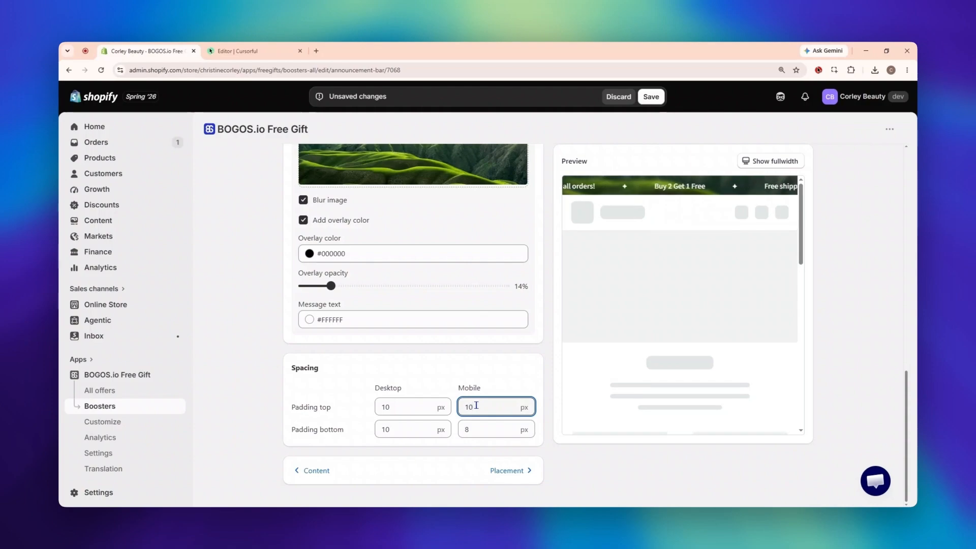
click(487, 428)
key(BackSpace)
text(10)
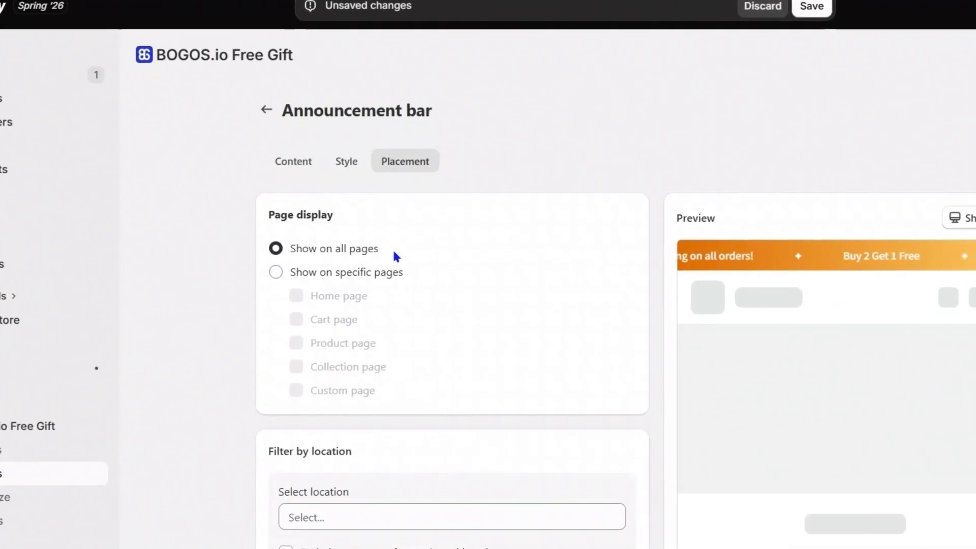
Restrict the announcement bar's page display to specific pages: Home page and Collection page
click(275, 277)
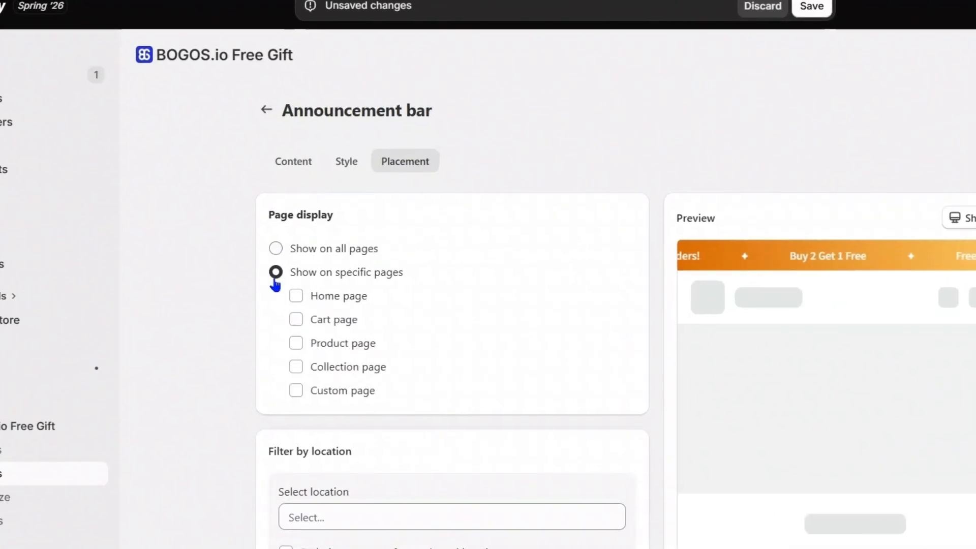
click(361, 299)
click(356, 374)
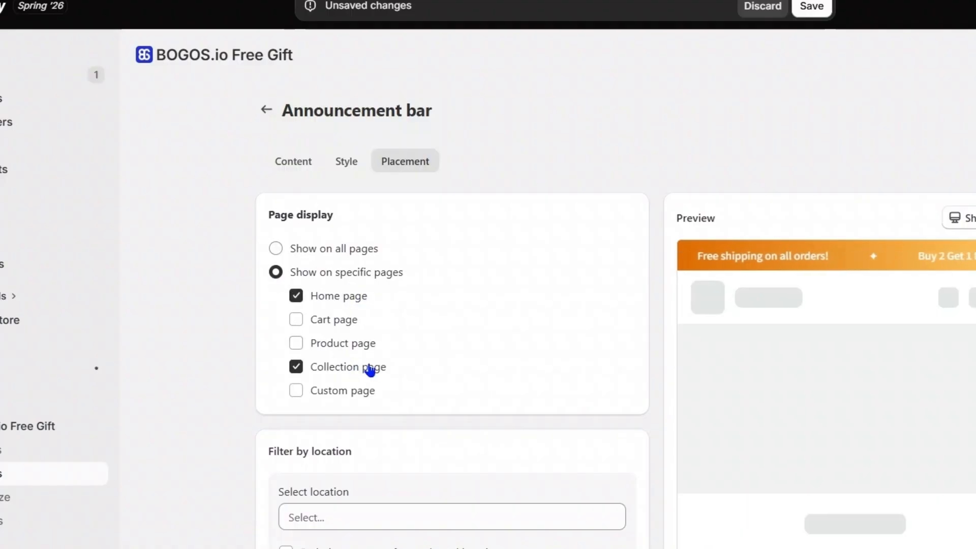
Filter by location to exclude customers from United Kingdom and United States, and save the announcement bar
scroll(599, 441, down, 1)
click(514, 465)
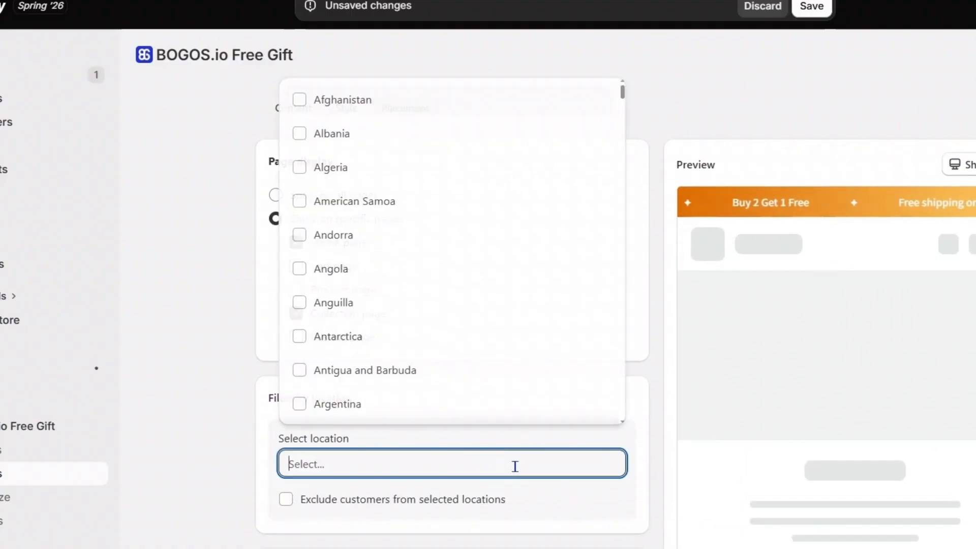
text(uni)
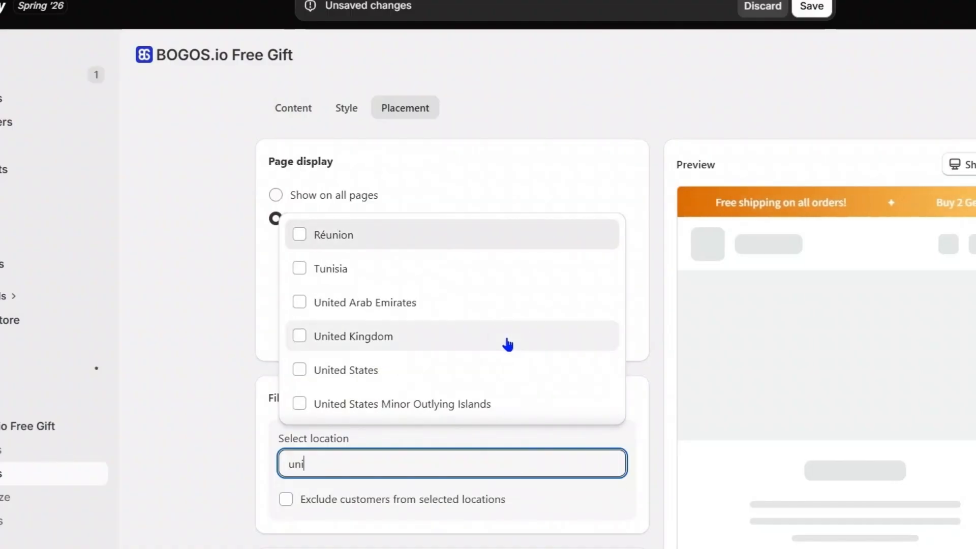
click(507, 337)
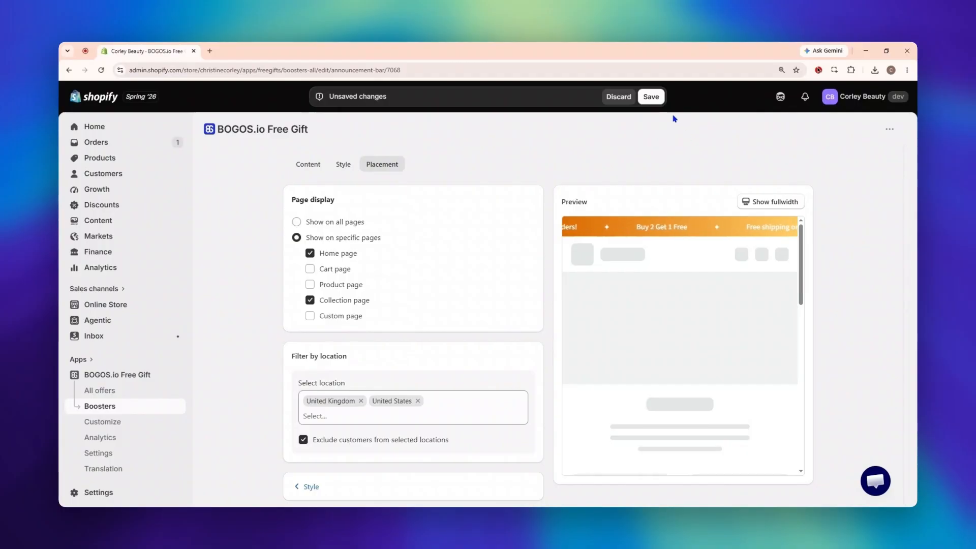
click(652, 96)
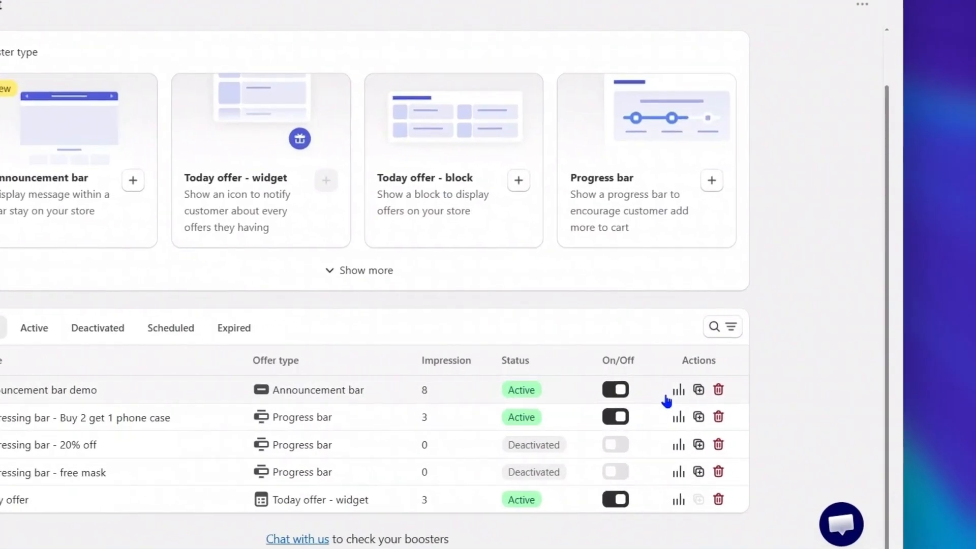
Show the analytics for the Announcement bar demo booster and check the explanations of Impression and Click through rate
click(664, 392)
scroll(505, 427, down, 1)
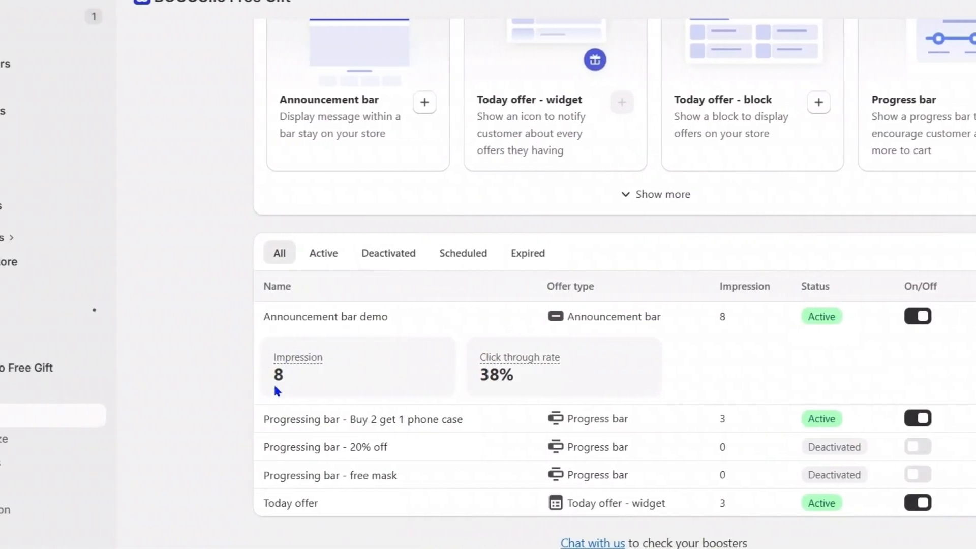
mouse_move(296, 359)
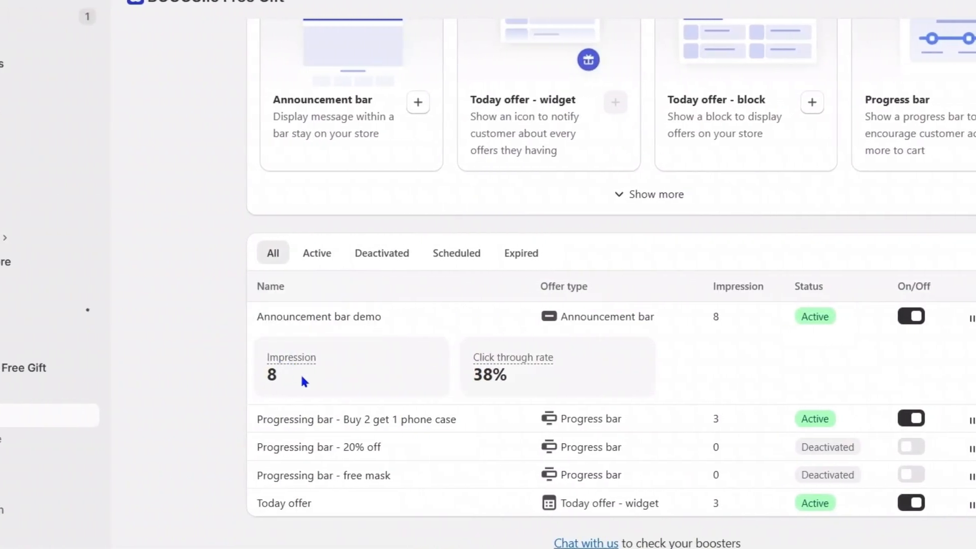
mouse_move(544, 366)
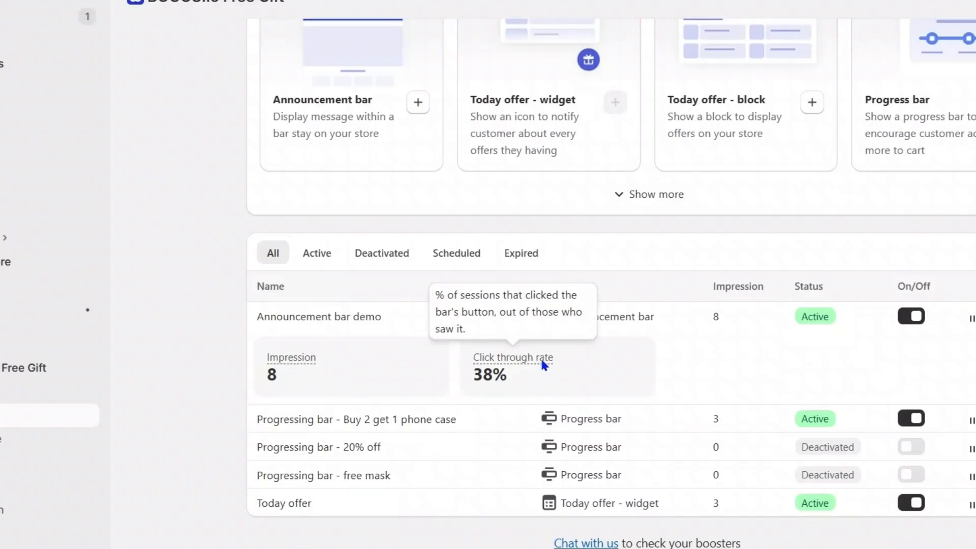